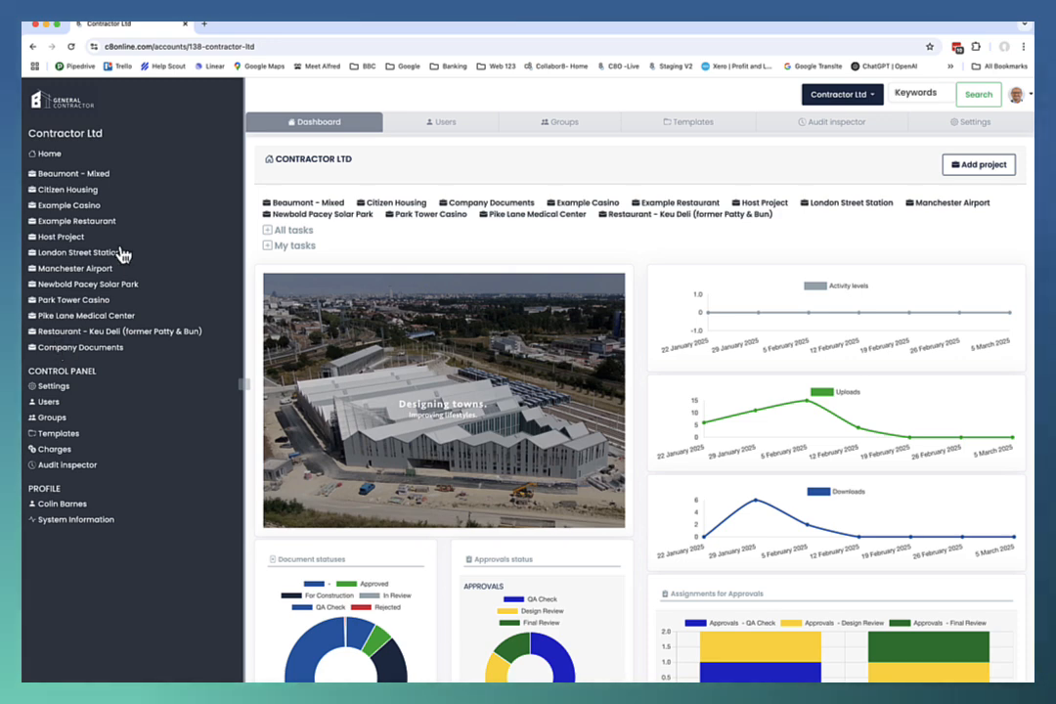
- Look through the Beaumont - Mixed, Citizen Housing and Example Casino projects, expanding the casino's Structural Engineer Dwgs - Furness folder
left_click(75, 176)
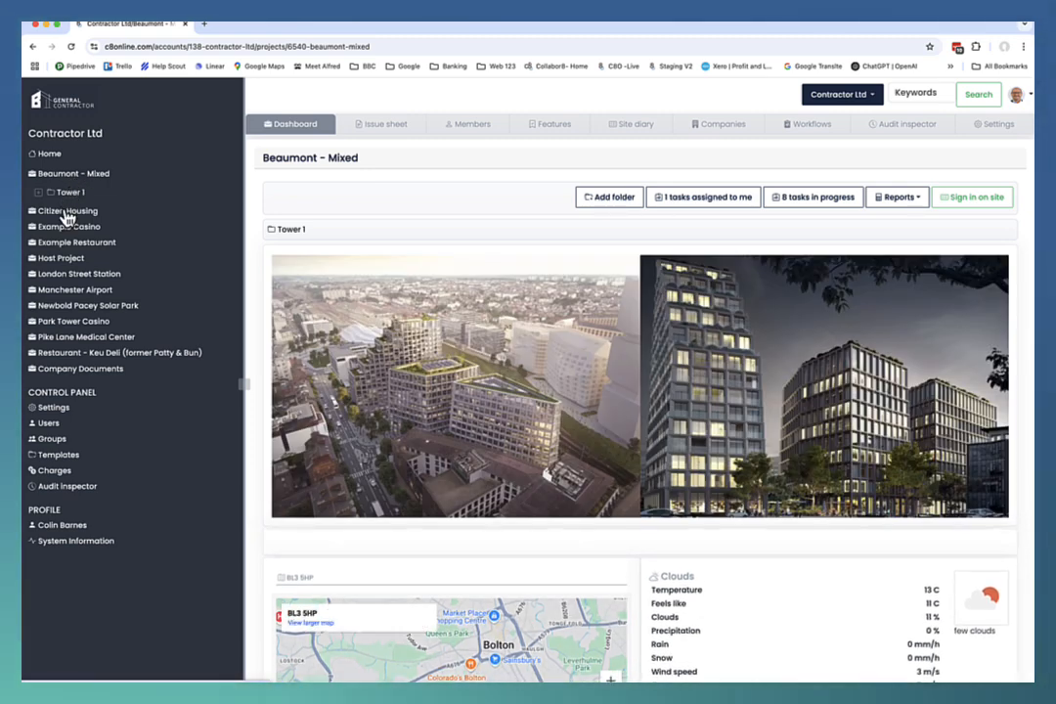
left_click(65, 210)
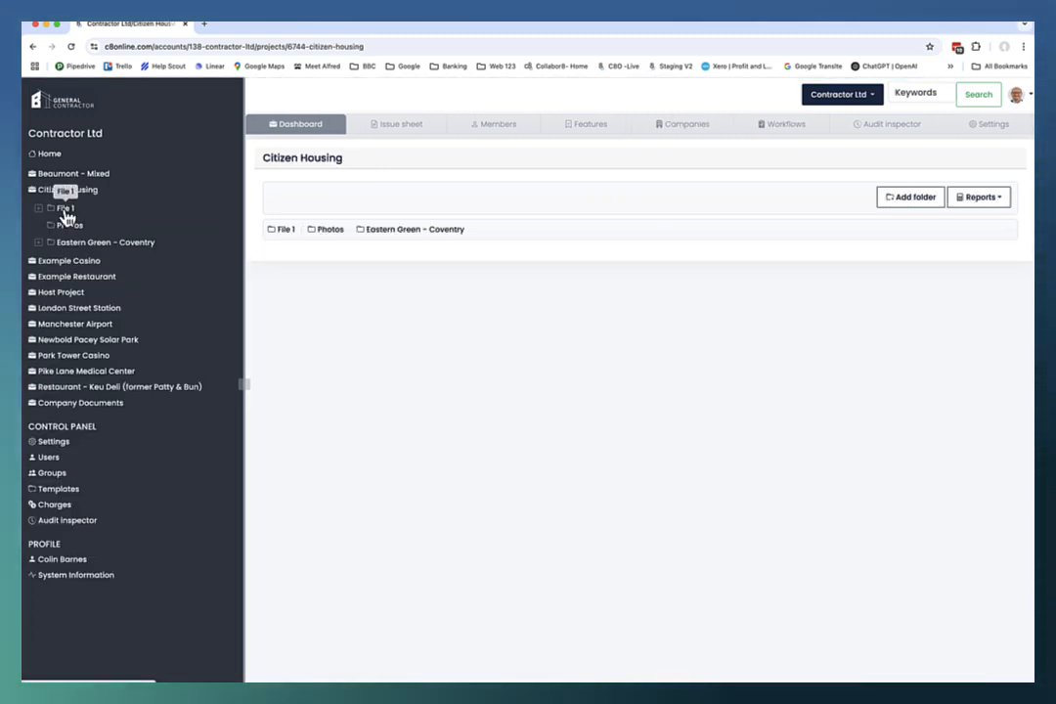
left_click(65, 262)
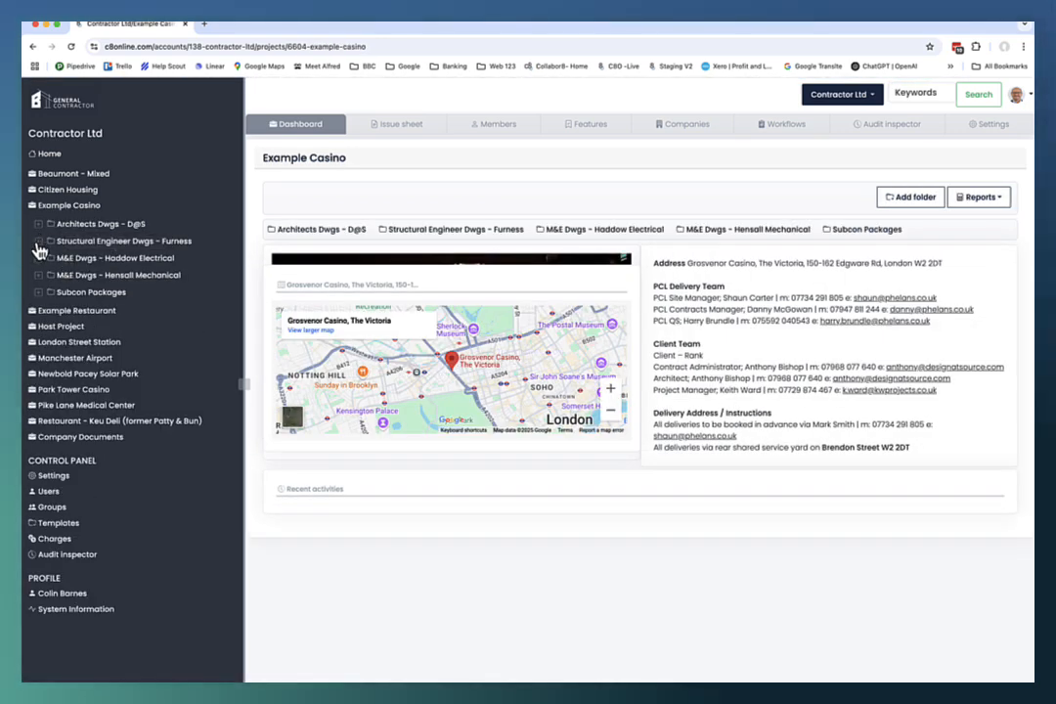
left_click(38, 242)
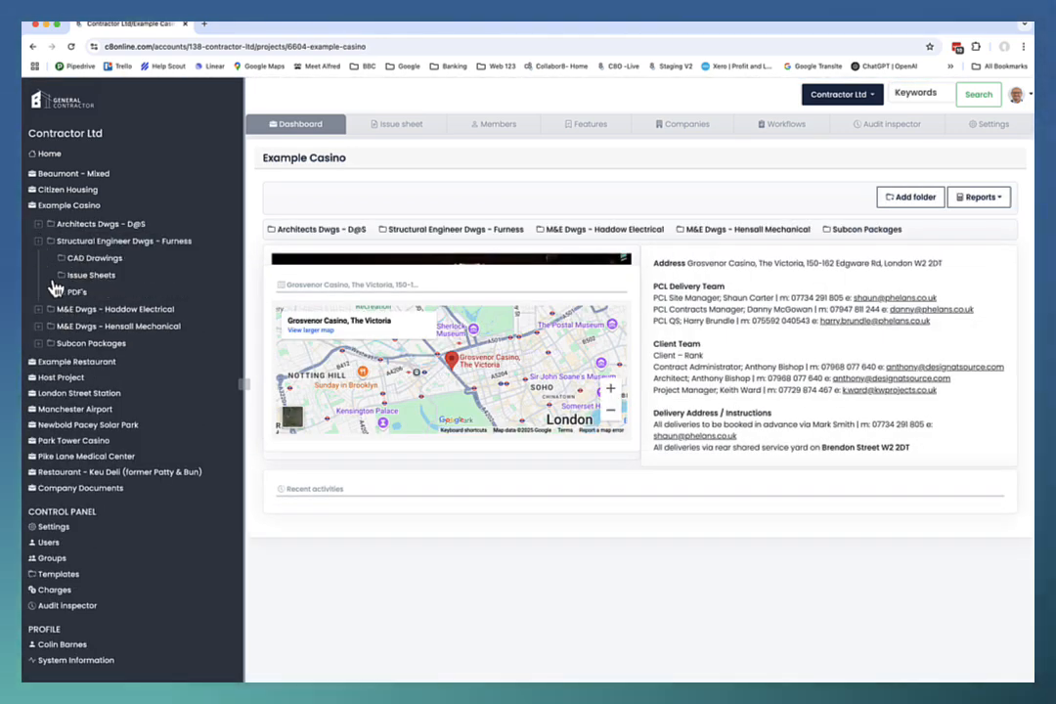
- Open the Pike Lane Medical Center project and examine its full folder structure
left_click(56, 456)
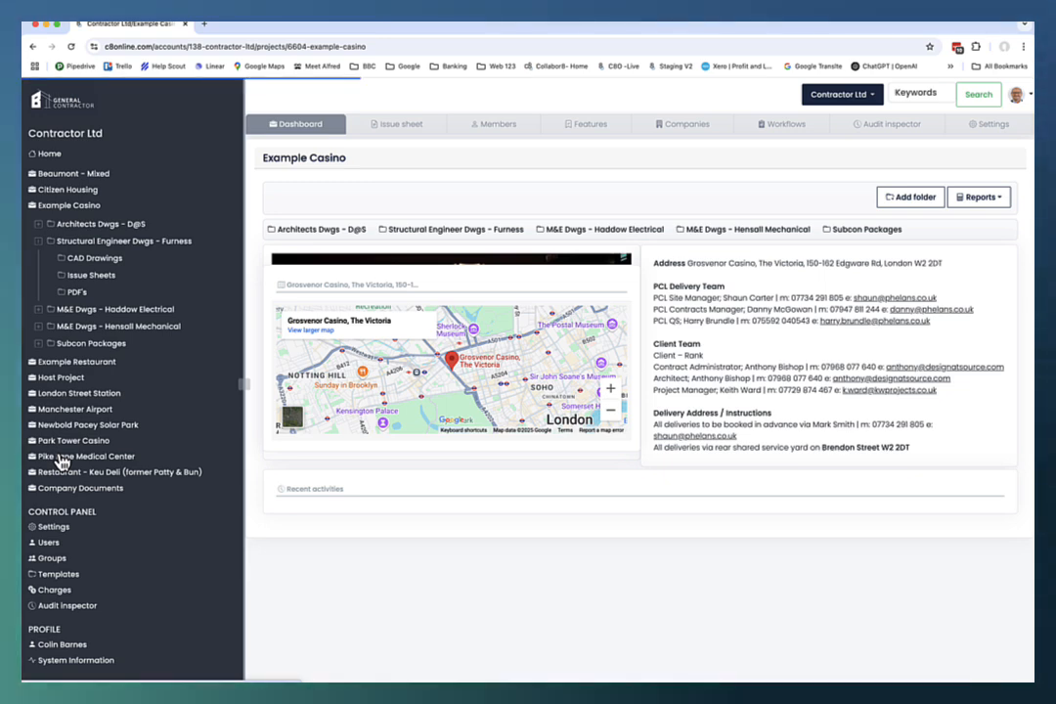
scroll(69, 461, "down", 3)
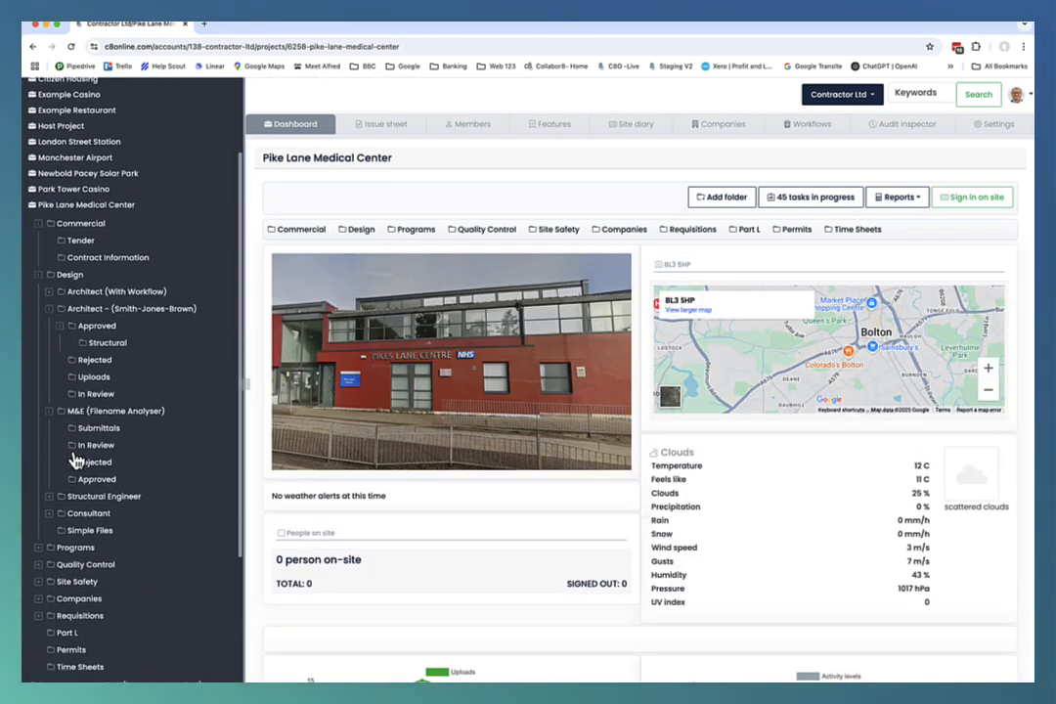
scroll(75, 460, "down", 5)
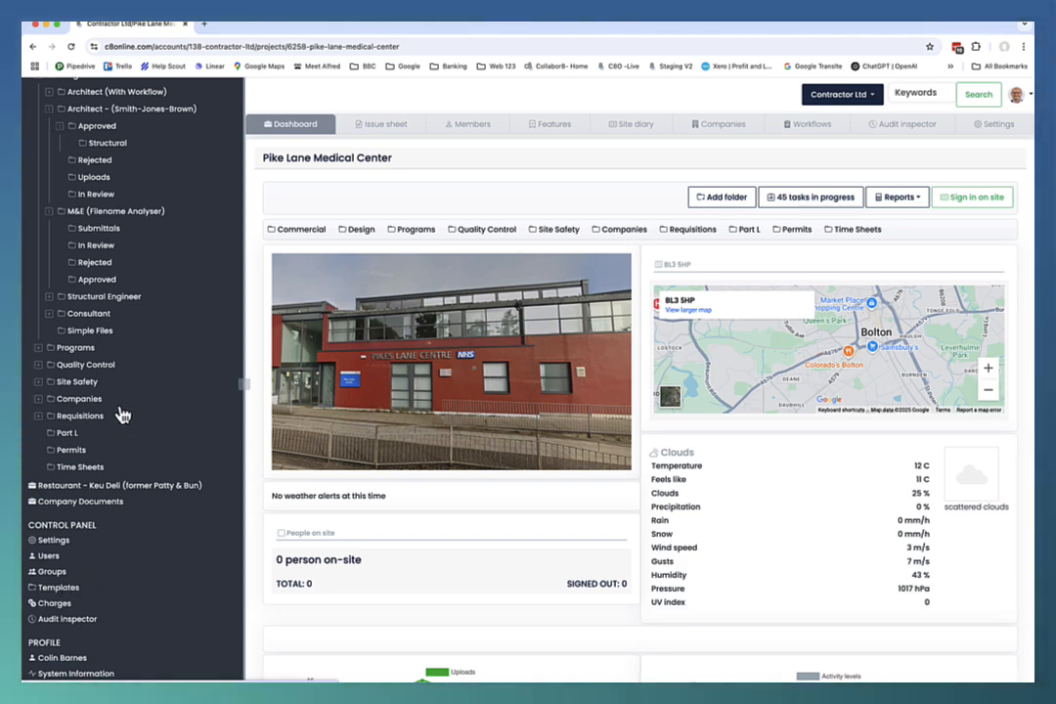
scroll(117, 414, "up", 8)
- Start inviting users to the Contractor Ltd account and assign the Beaumont - Mixed, Citizen Housing and Host Project projects
left_click(57, 161)
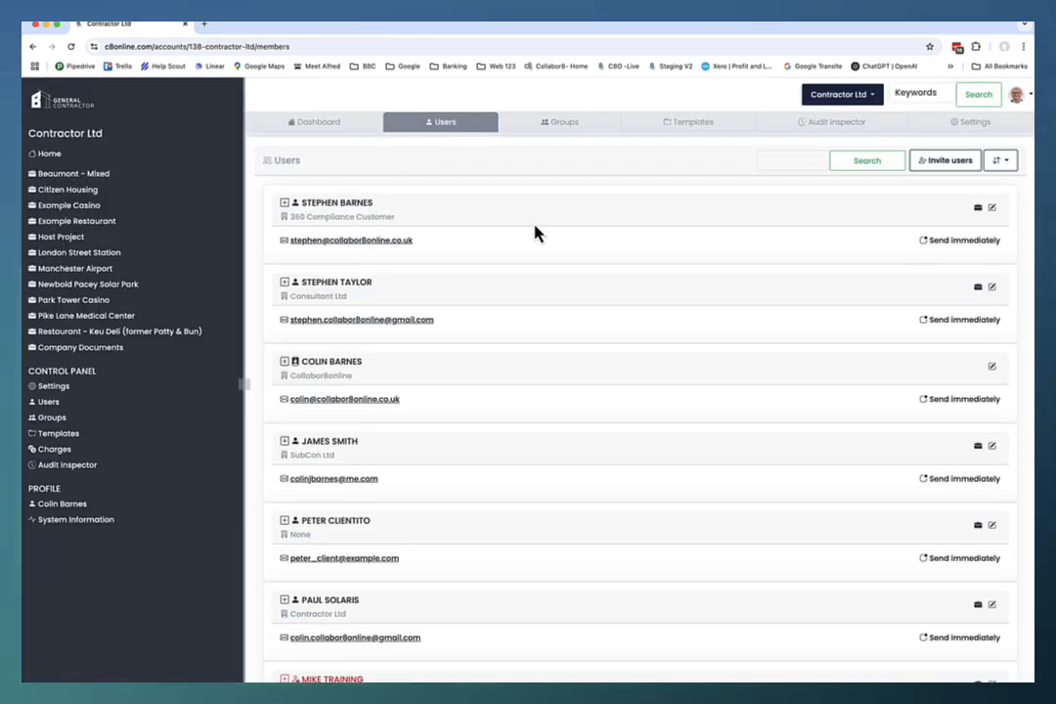
left_click(940, 165)
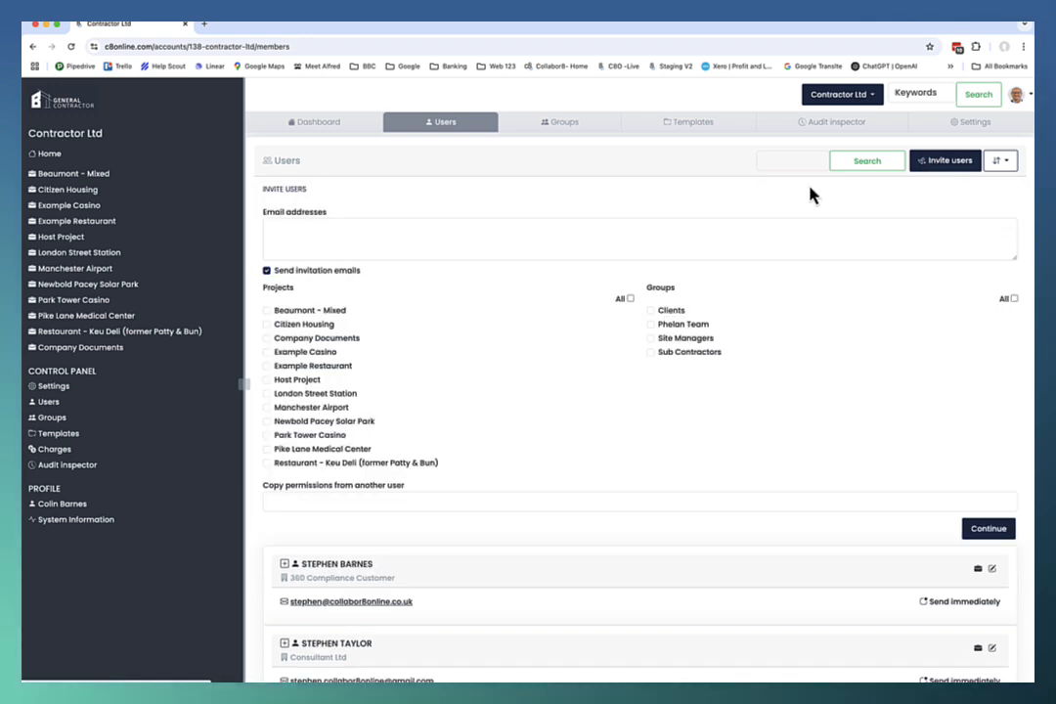
left_click(444, 235)
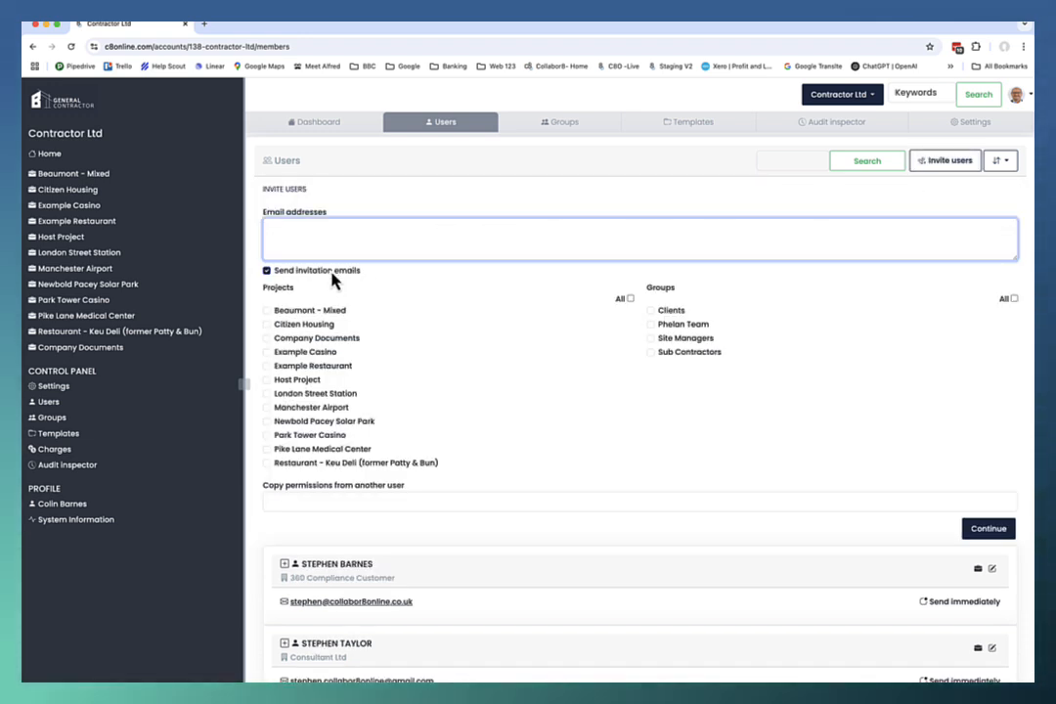
left_click(268, 312)
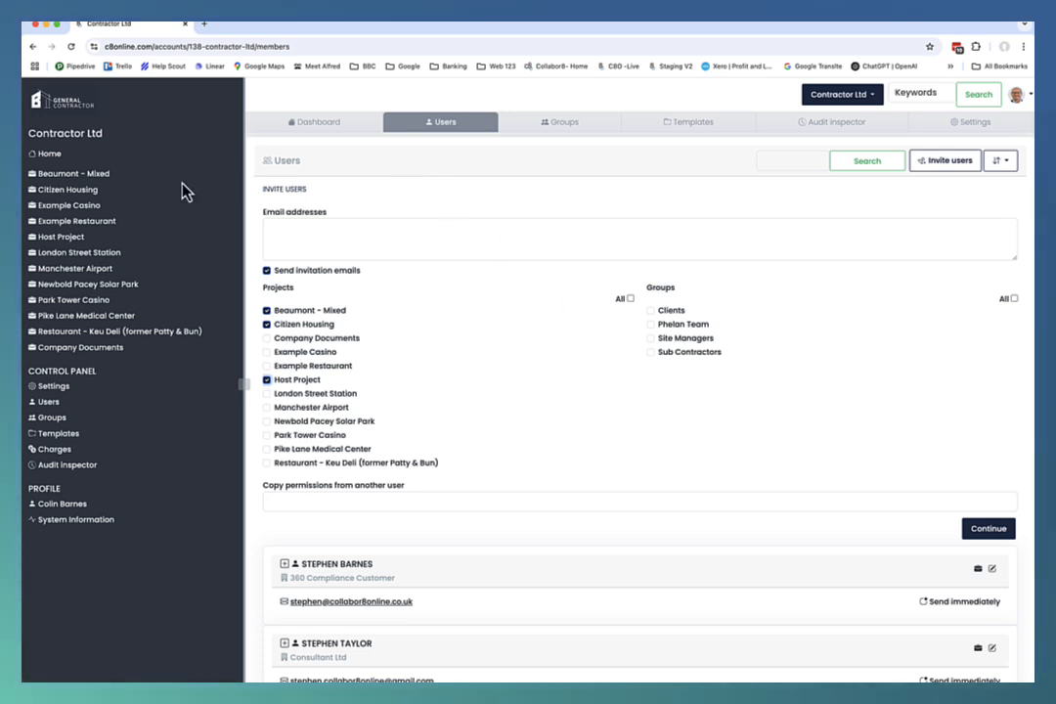
- Open the project members of Pike Lane Medical Center and review both the current members and the people available to add
left_click(80, 316)
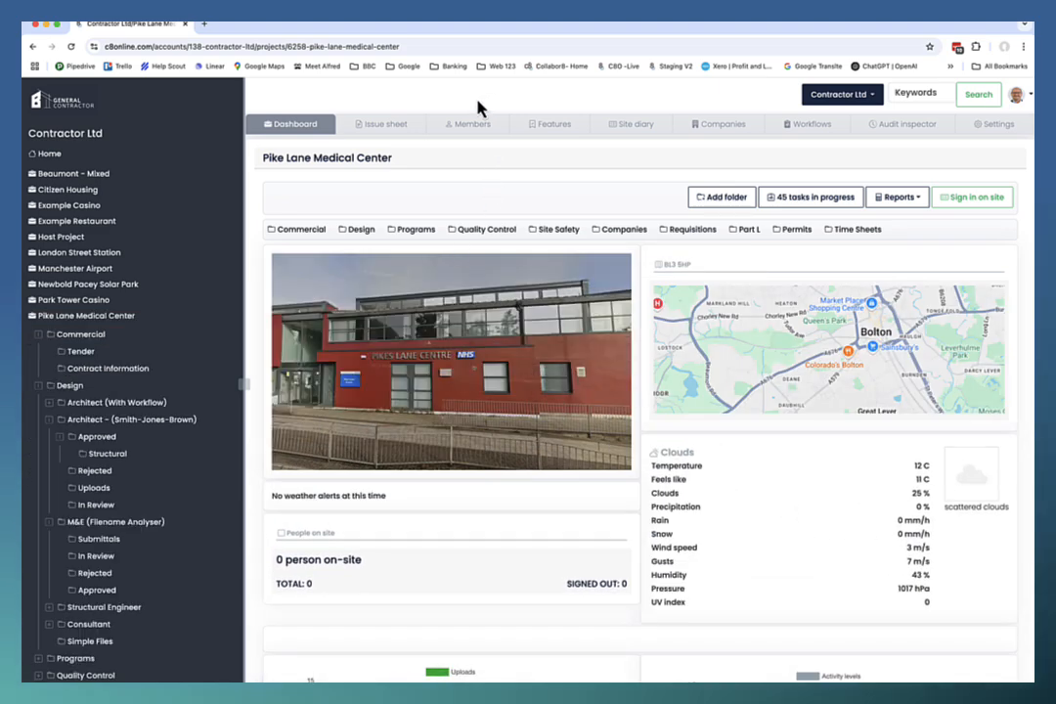
left_click(469, 127)
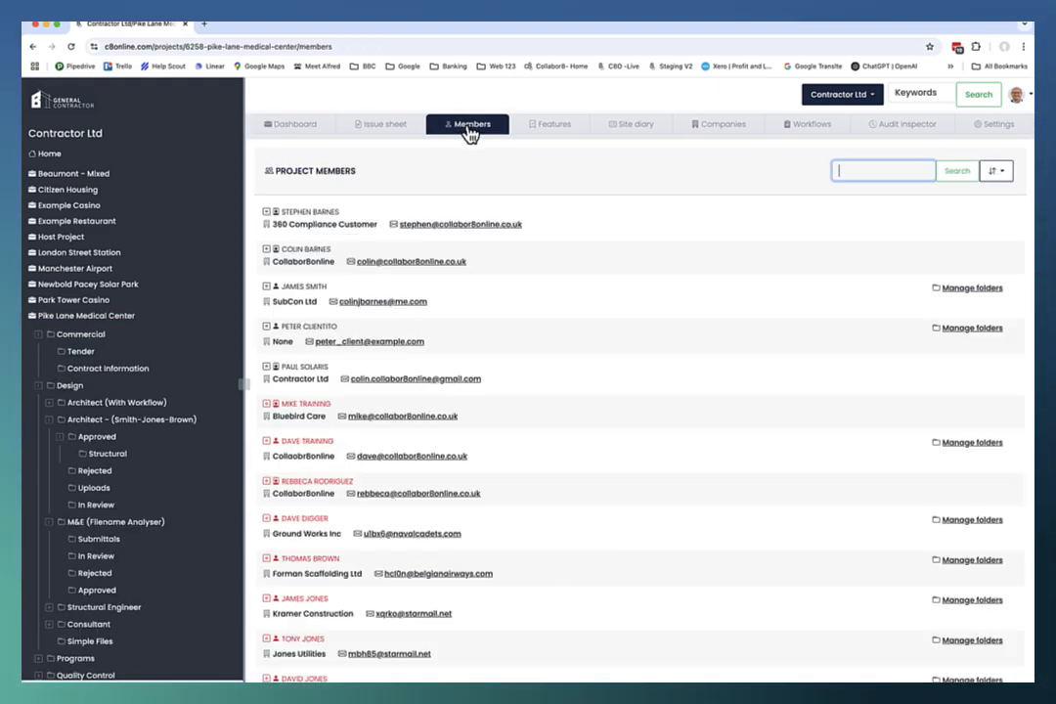
scroll(545, 335, "down", 5)
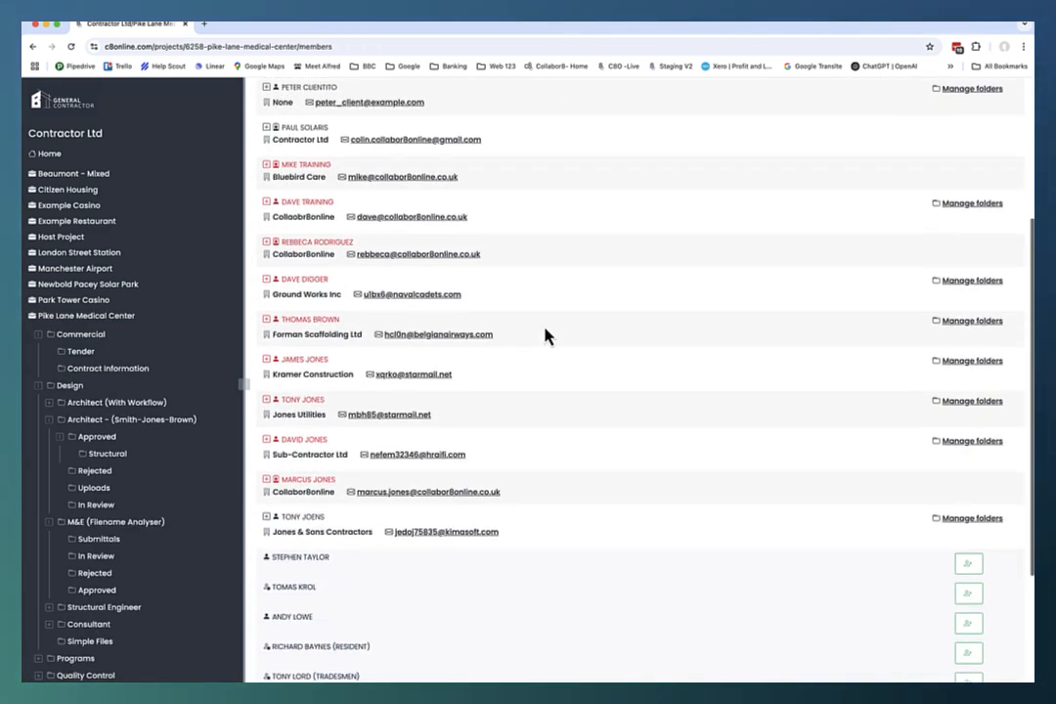
scroll(545, 335, "down", 3)
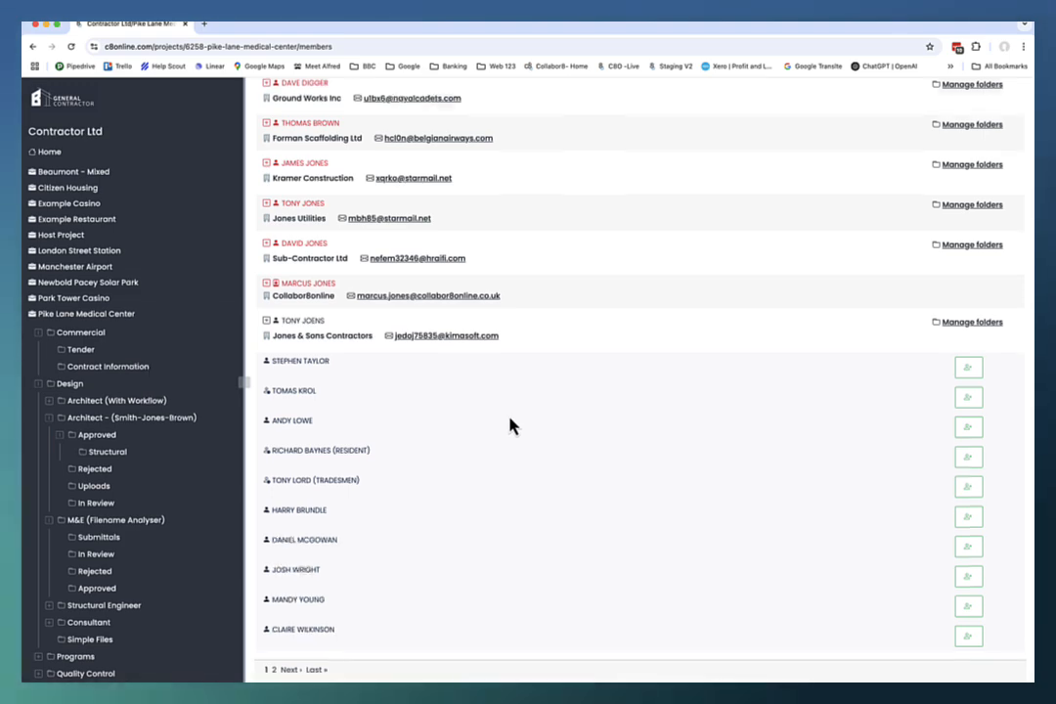
- Open the SubCon Ltd member's folder permissions and review the view, edit, delete and watch rights across the project's folders
scroll(510, 426, "up", 7)
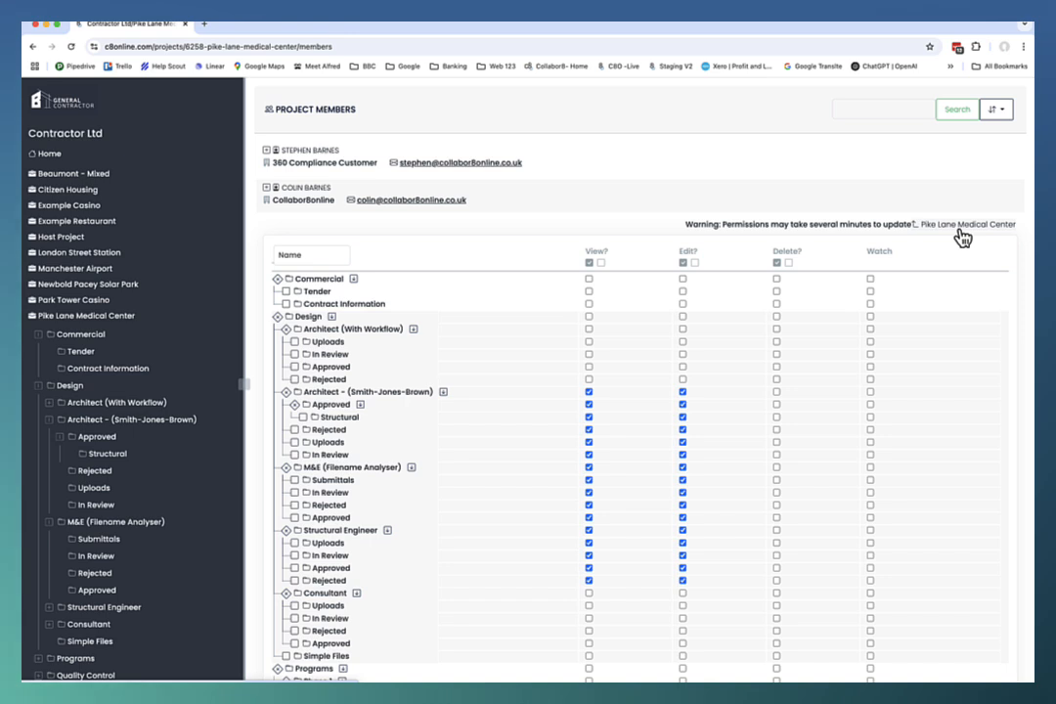
scroll(435, 392, "down", 5)
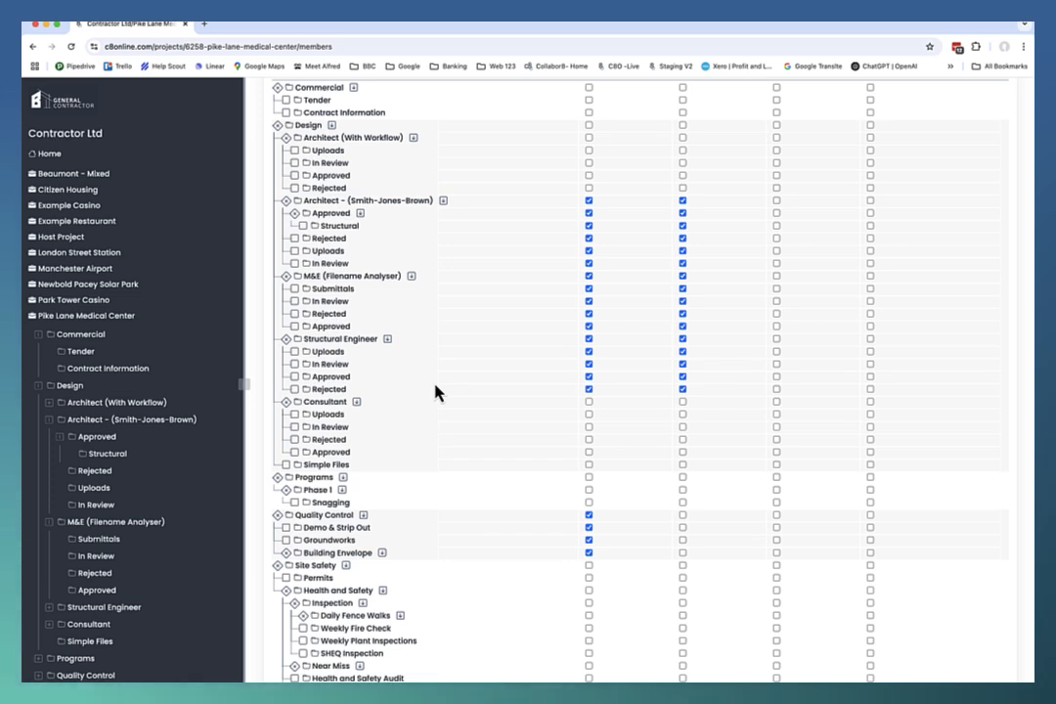
scroll(435, 391, "down", 4)
scroll(435, 391, "down", 4)
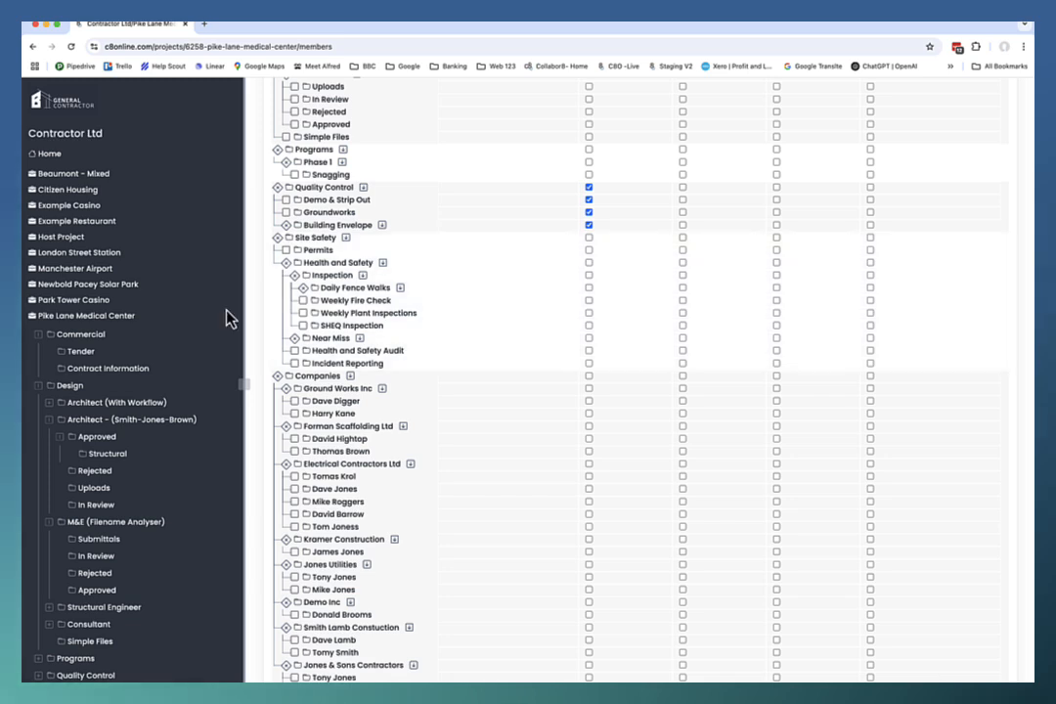
- Open the Architect - (Smith-Jones-Brown) folder in the Design folder and view its permissions
left_click(124, 421)
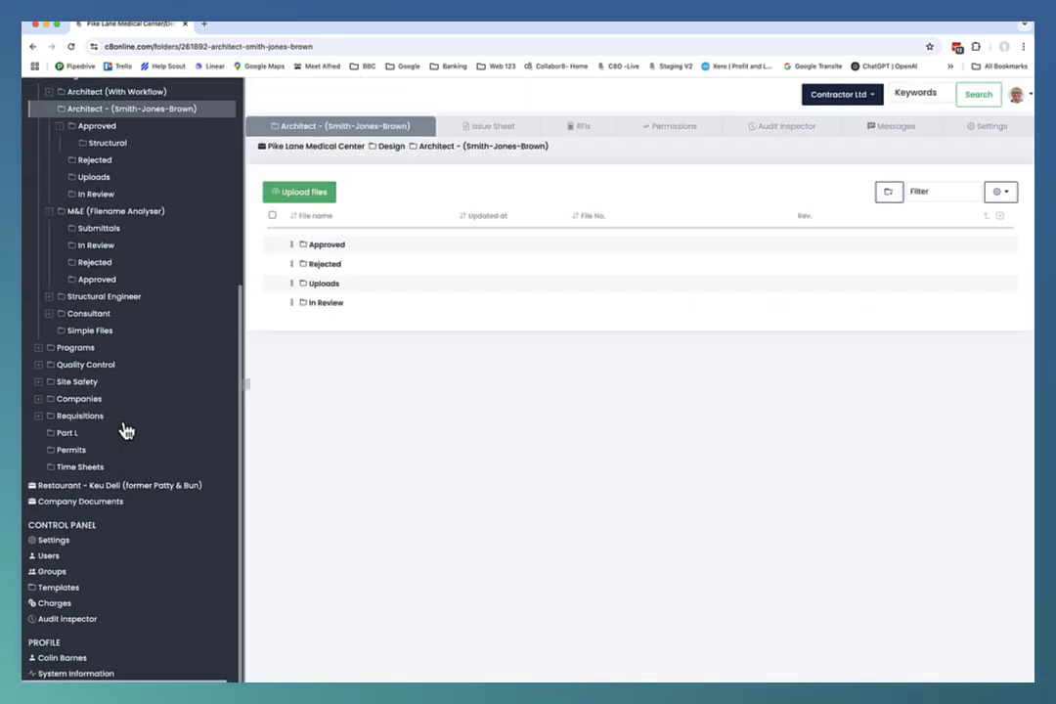
left_click(674, 133)
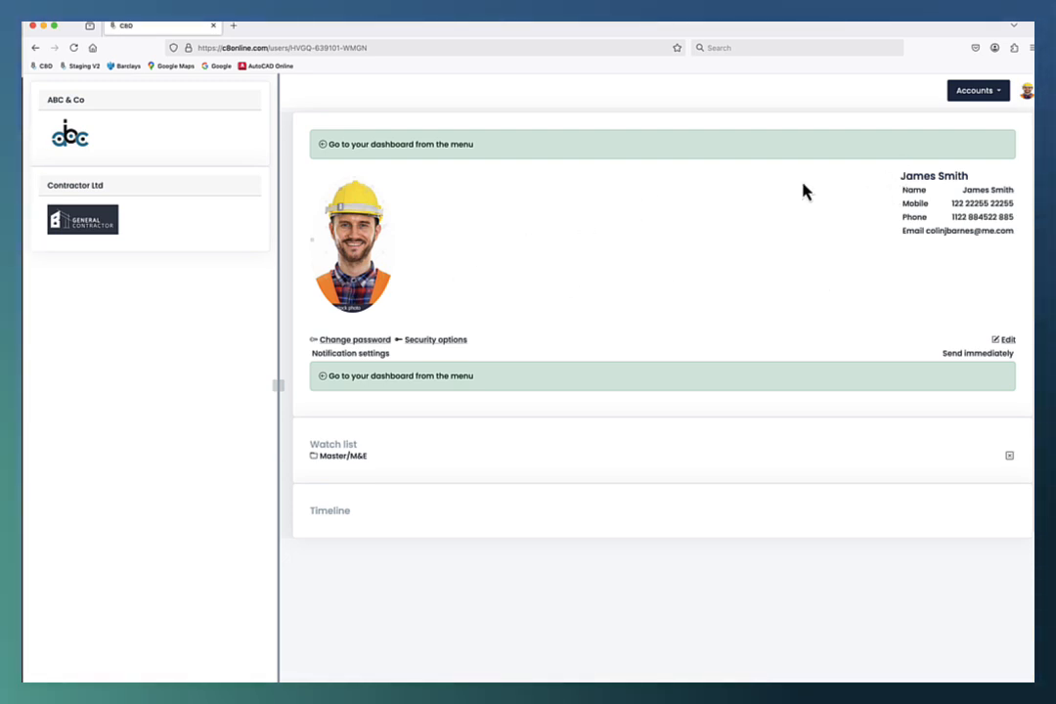
- In the browser signed in as the subcontractor, open the Contractor Ltd account and inspect the folders accessible in Pike Lane Medical Center
left_click(95, 228)
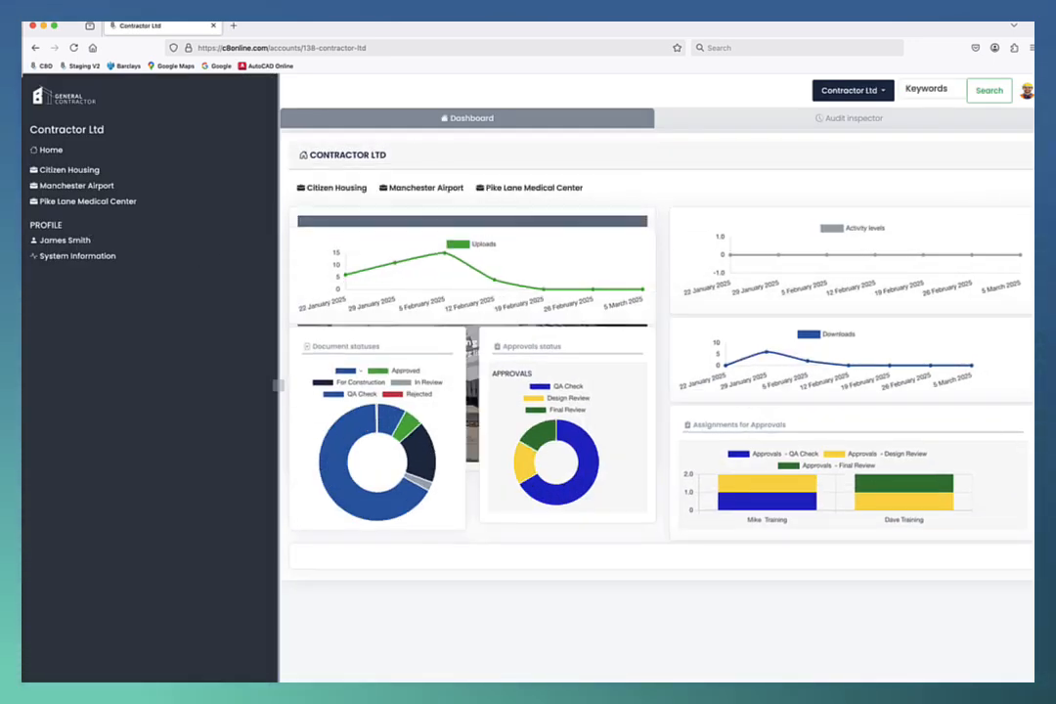
left_click_drag(1049, 392, 1055, 391)
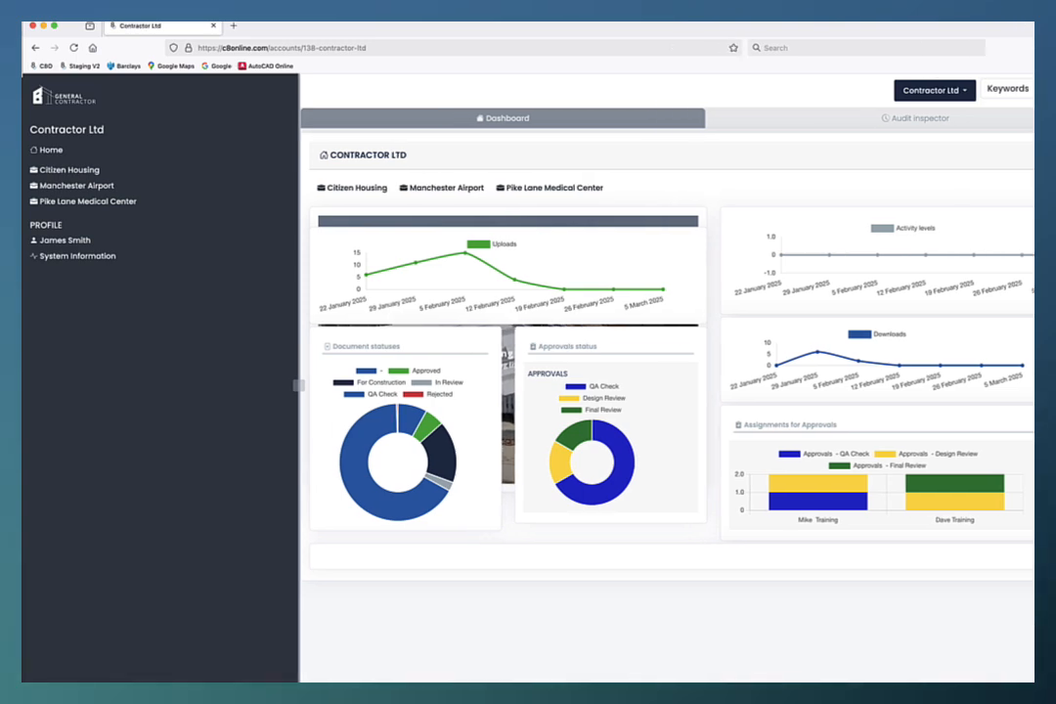
left_click_drag(1055, 636, 1036, 637)
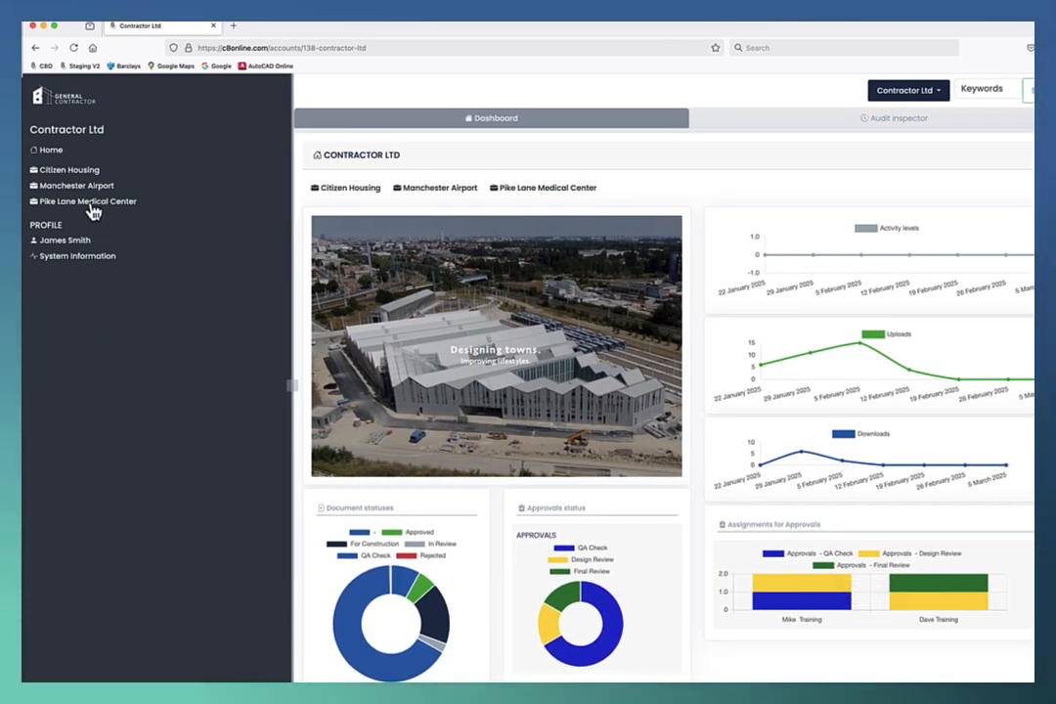
left_click(90, 202)
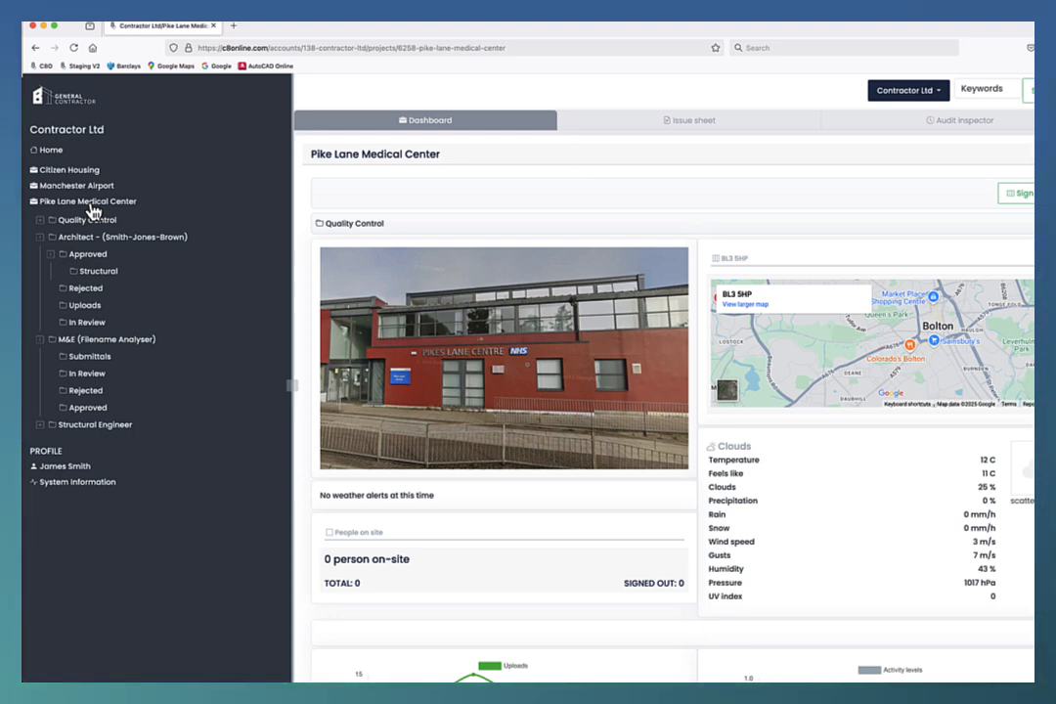
left_click_drag(1055, 664, 1029, 664)
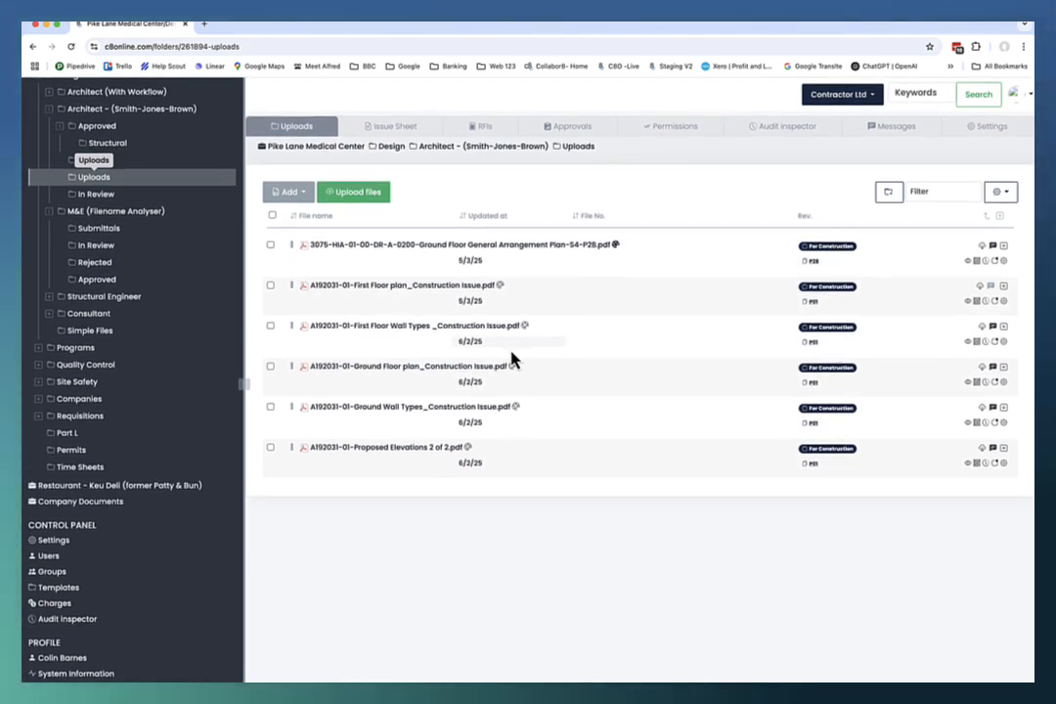
- Add the B202031 Fire Strategy Roof Space Plan, A192031-02 Ground Floor plan and A192031-01 First Floor plan PDFs to a new upload in the architect's Uploads folder
scroll(119, 274, "up", 3)
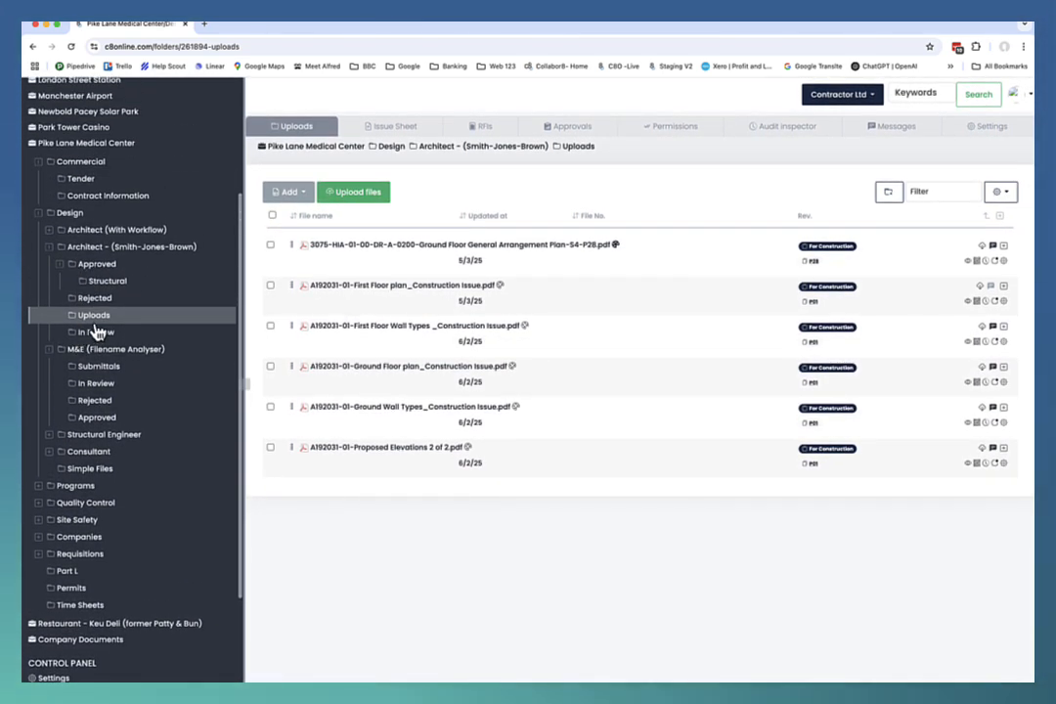
left_click(369, 202)
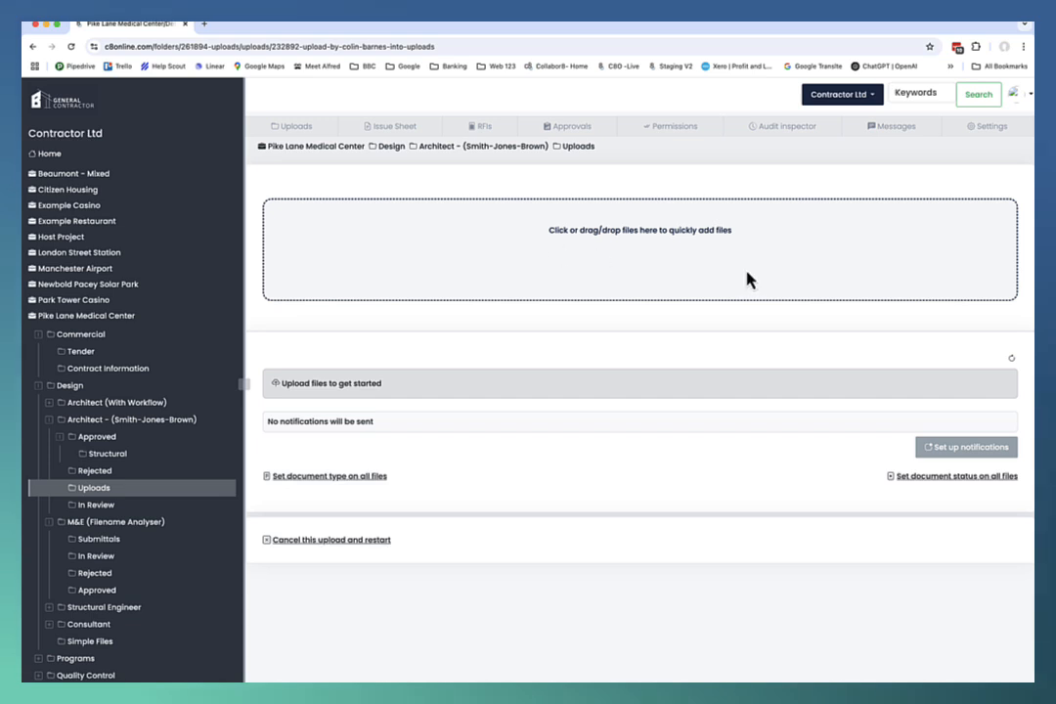
left_click_drag(1032, 229, 553, 225)
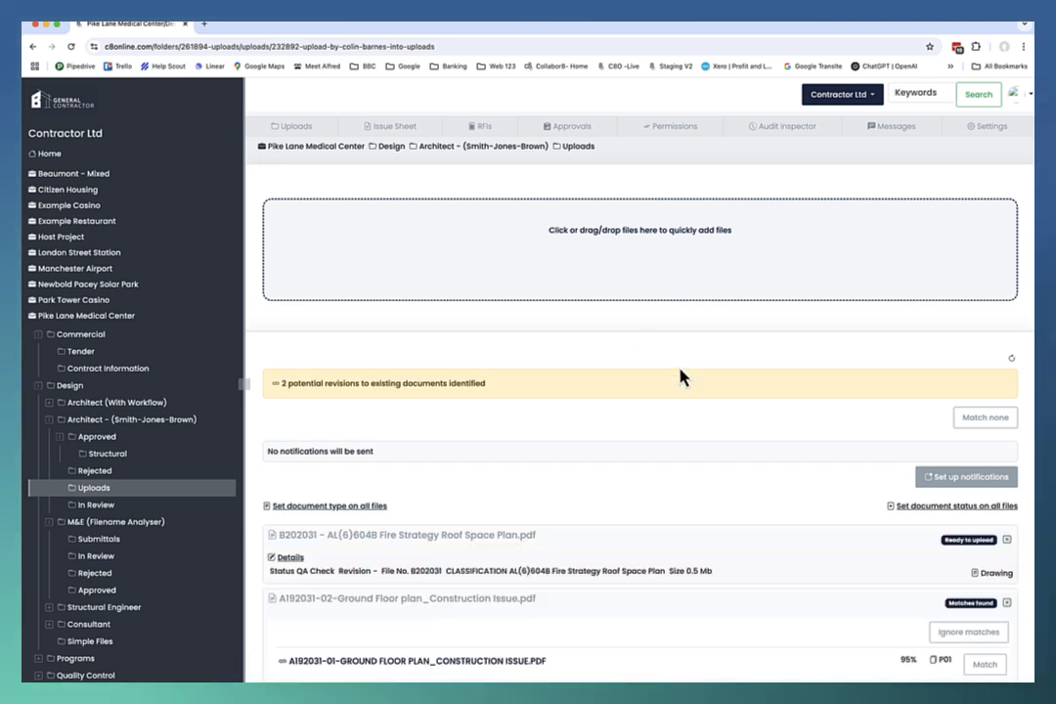
- Set up notifications for the upload with the text "Hi Guys New docs uploaded please review"
scroll(683, 378, "down", 5)
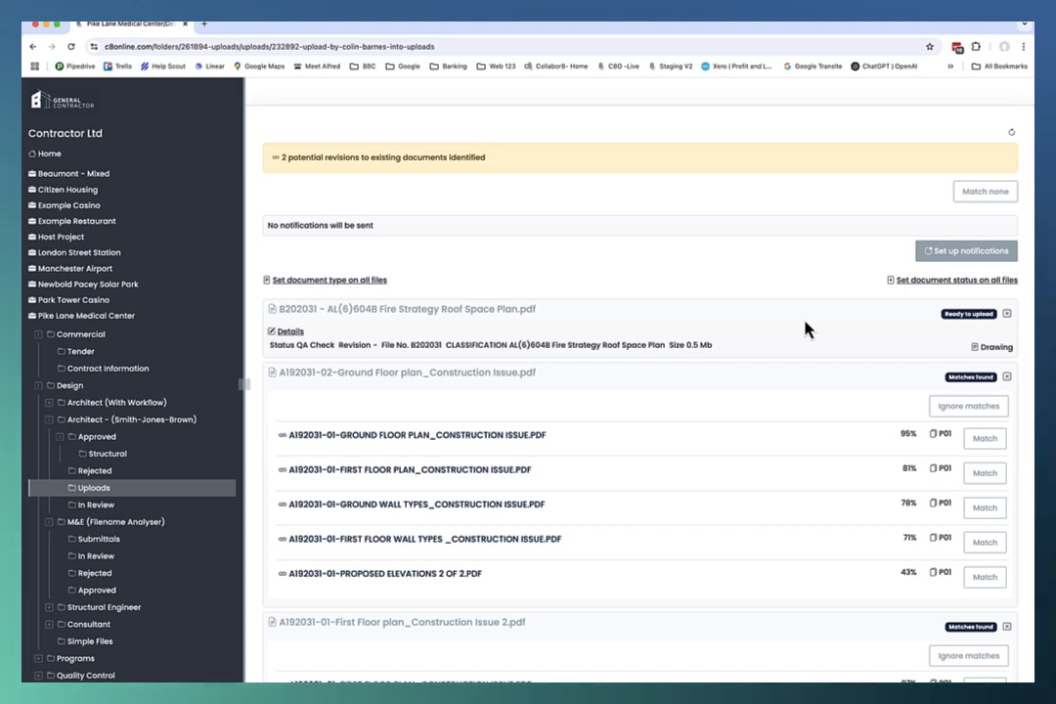
left_click(963, 256)
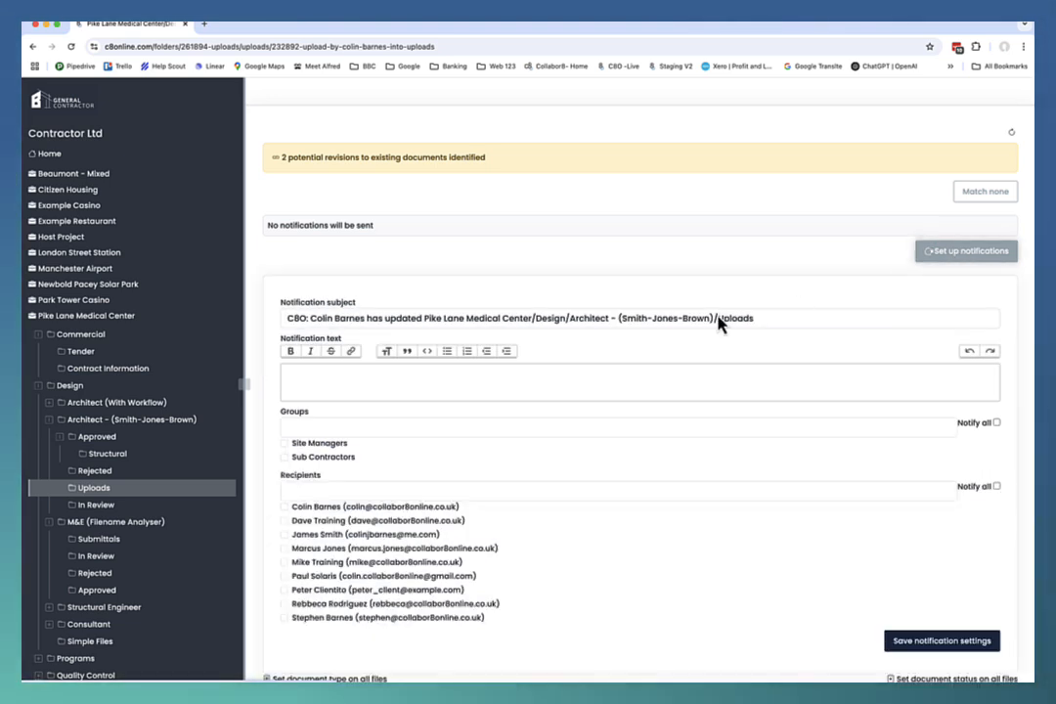
scroll(547, 377, "down", 1)
left_click(342, 330)
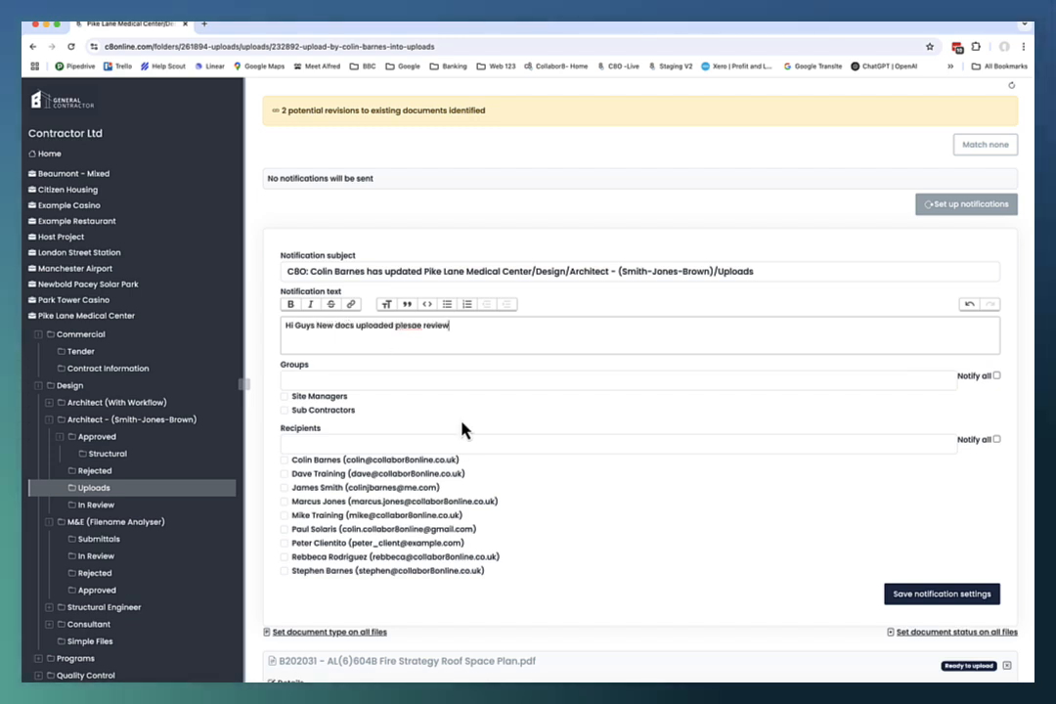
scroll(459, 426, "down", 1)
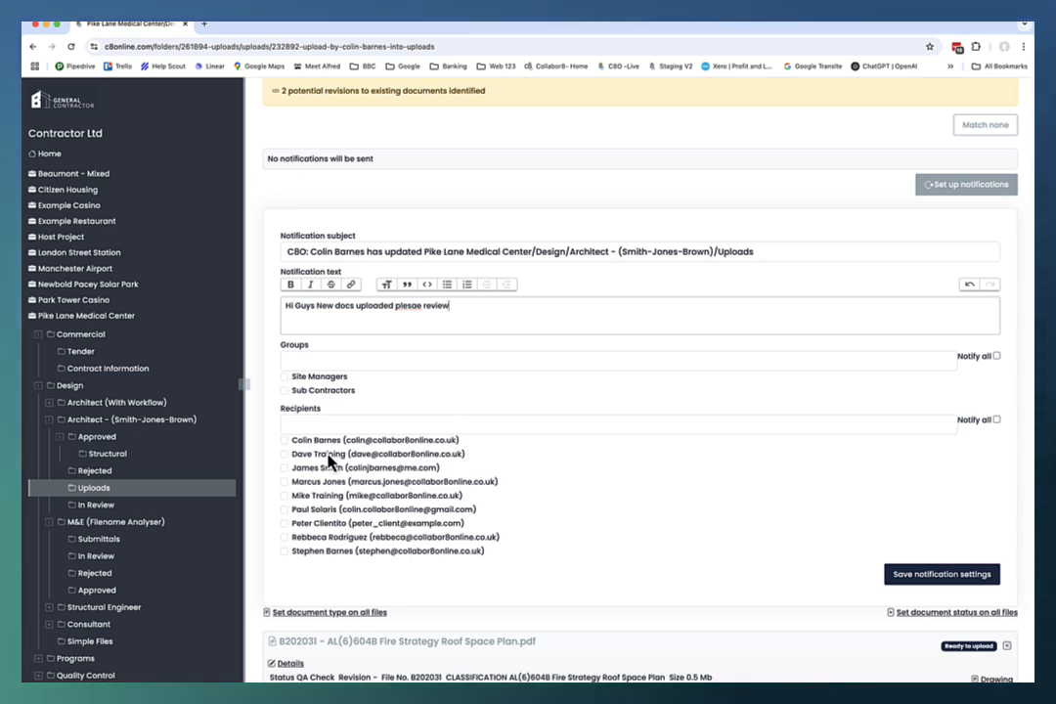
- Try notifying all recipients, clear that selection, and choose only the first, third and fifth people in the recipient list
left_click(996, 420)
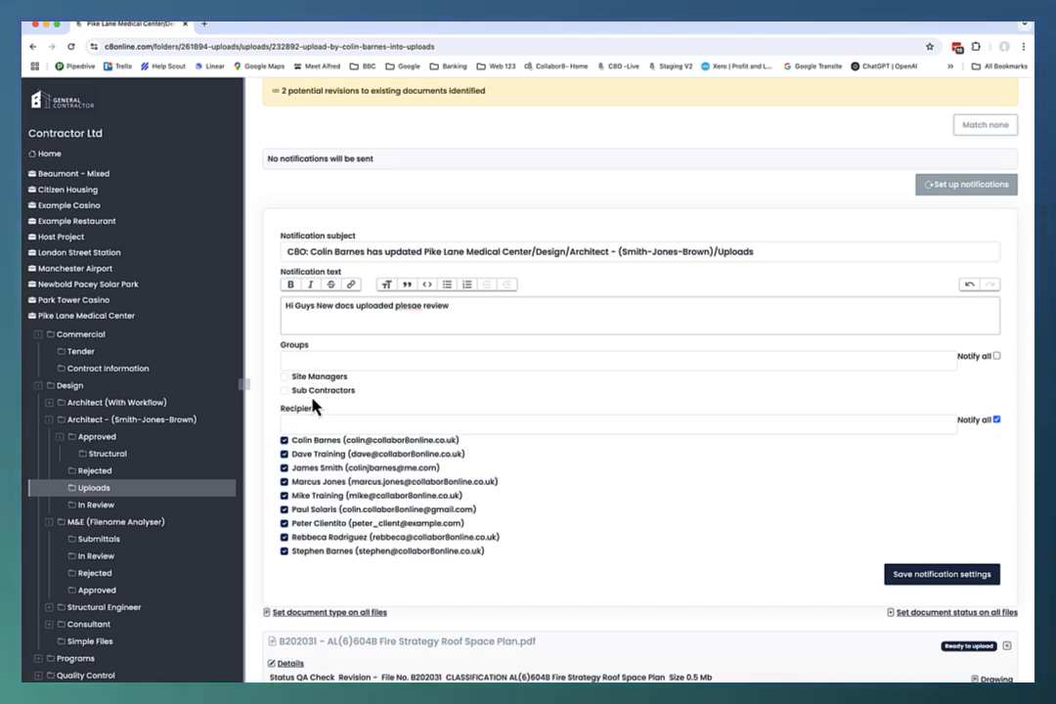
left_click(996, 419)
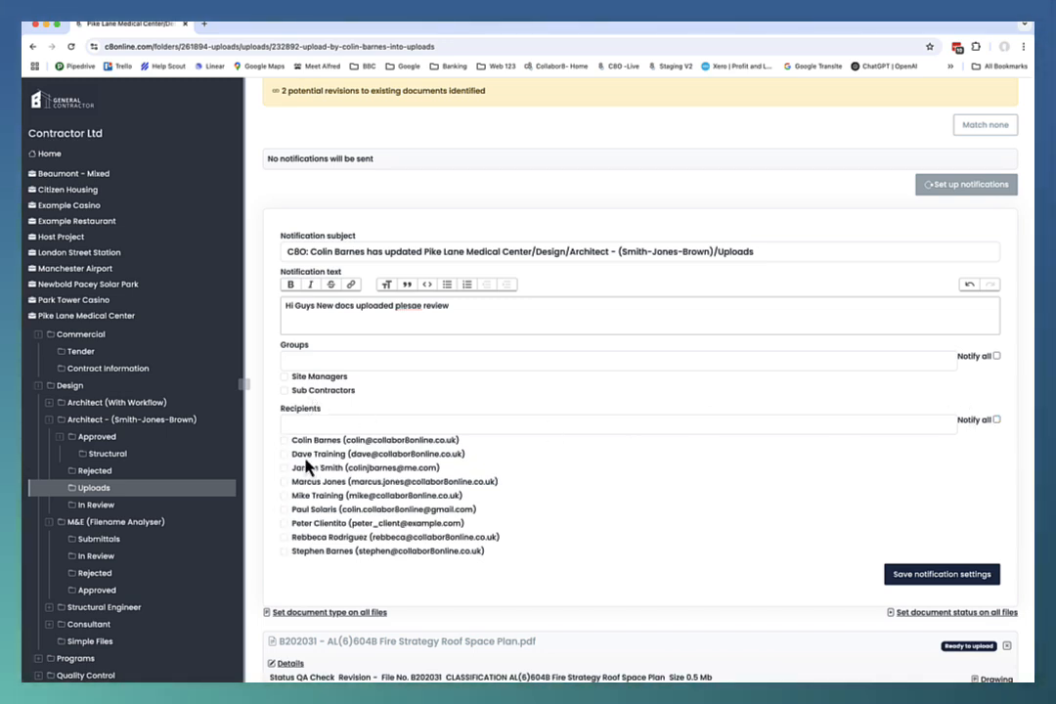
left_click(285, 441)
left_click(285, 467)
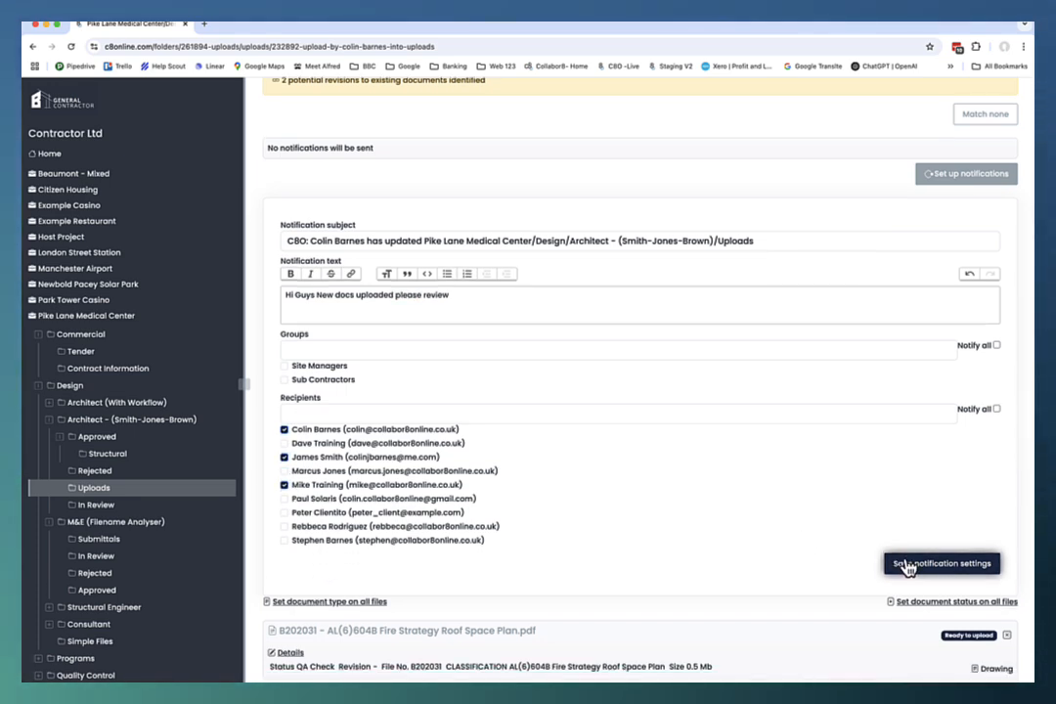
- Save the upload's notification settings and review the suggested revision matches for the ground and first floor plans
left_click(907, 564)
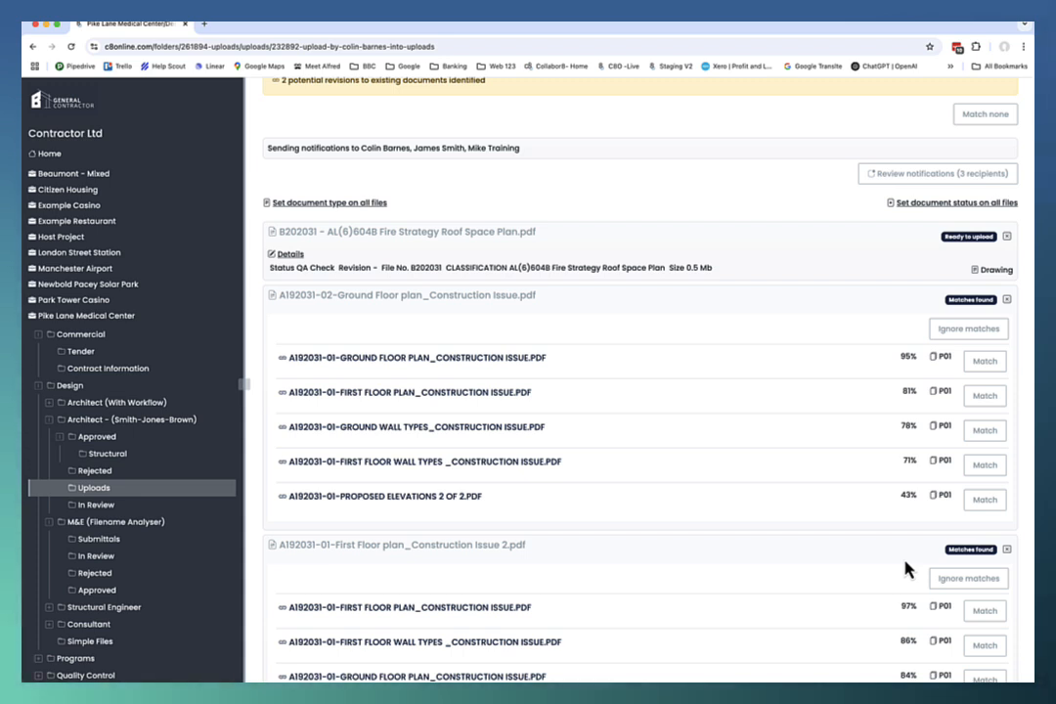
scroll(788, 406, "up", 1)
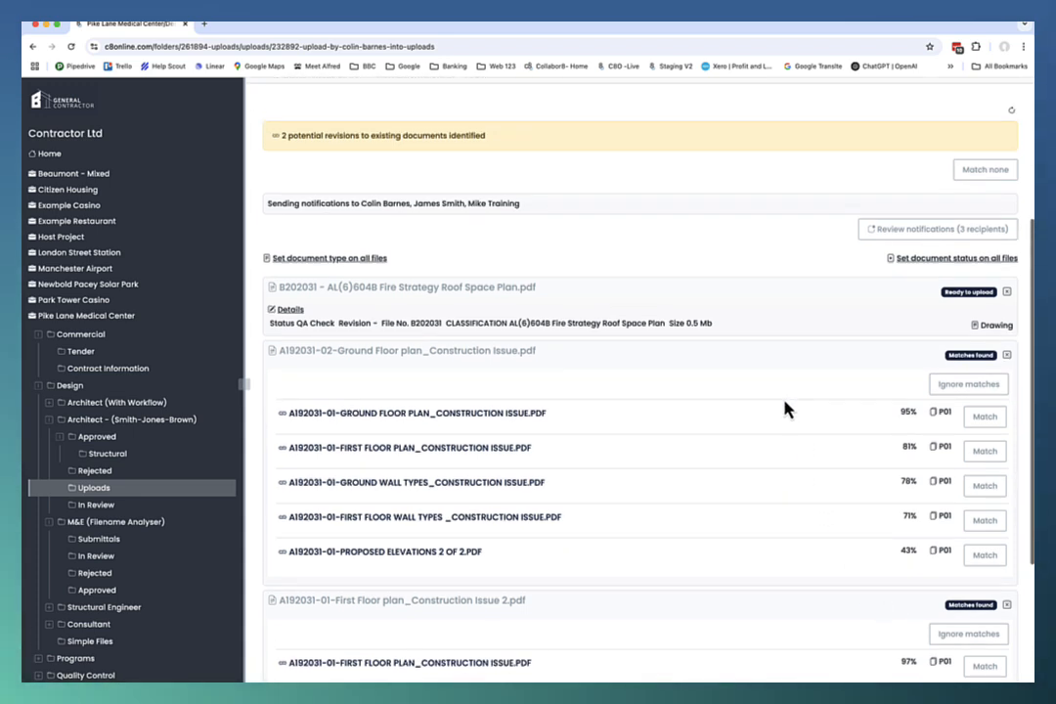
scroll(849, 445, "down", 1)
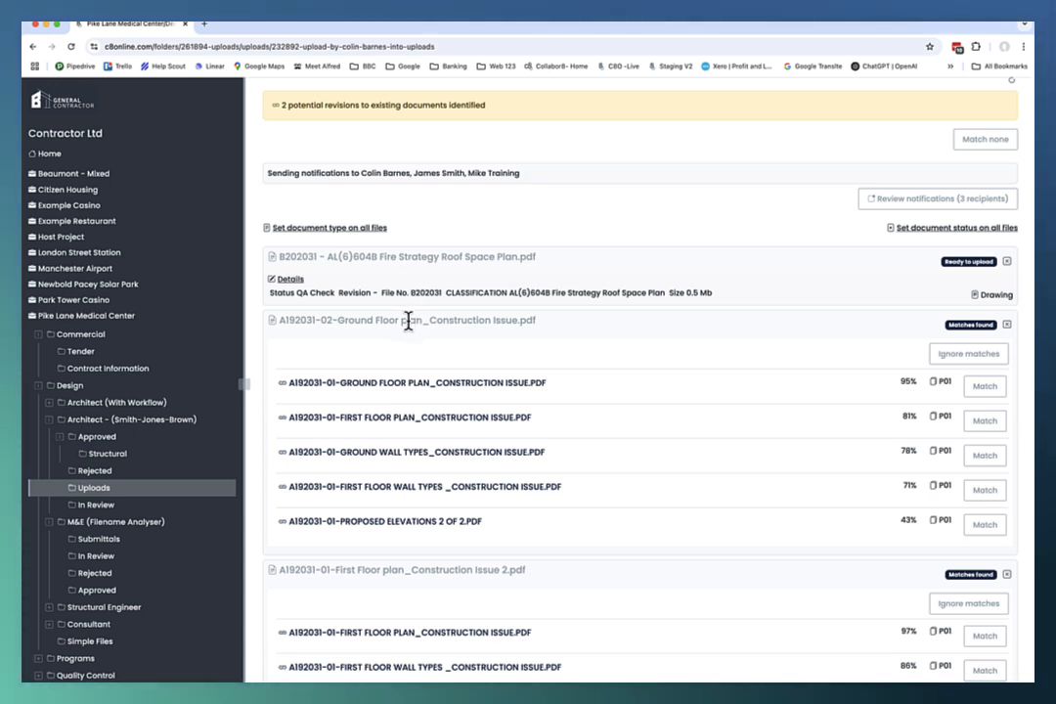
scroll(391, 303, "down", 1)
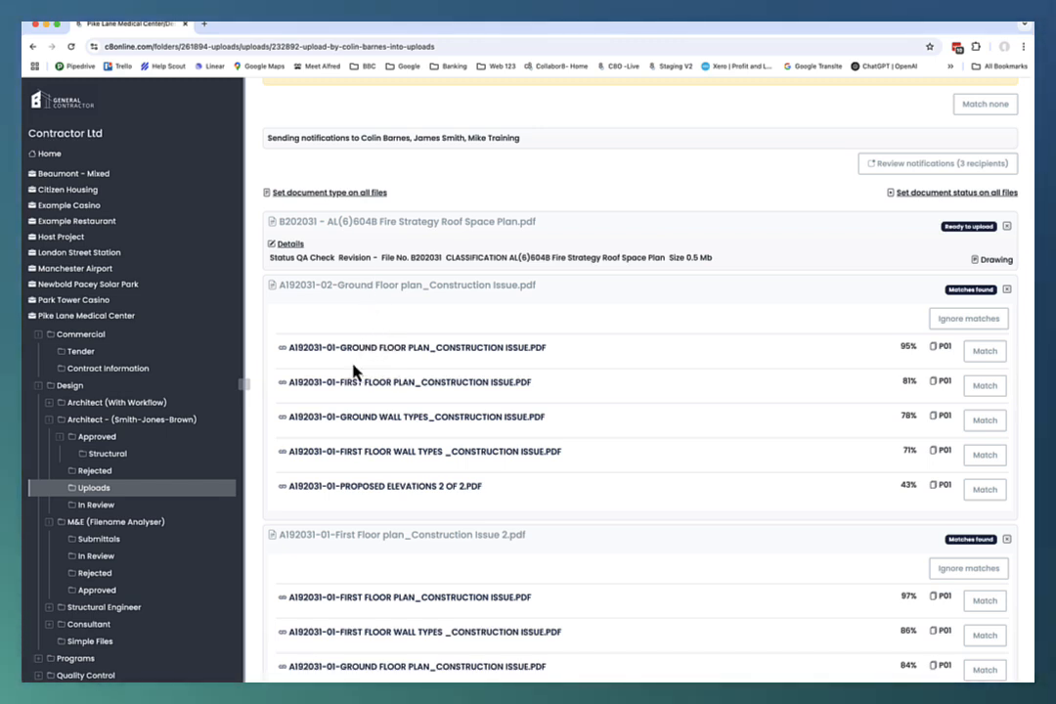
- Match the new ground and first floor plans to the existing A192031-01 Ground Floor and First Floor plans, and upload the three files
left_click(987, 361)
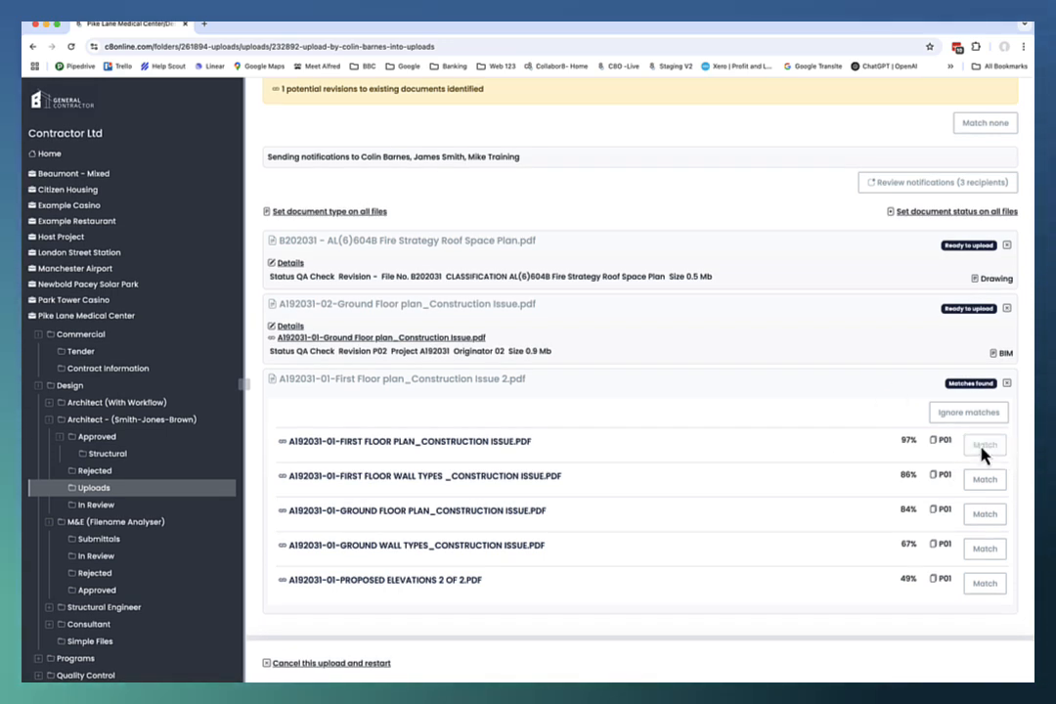
left_click(984, 446)
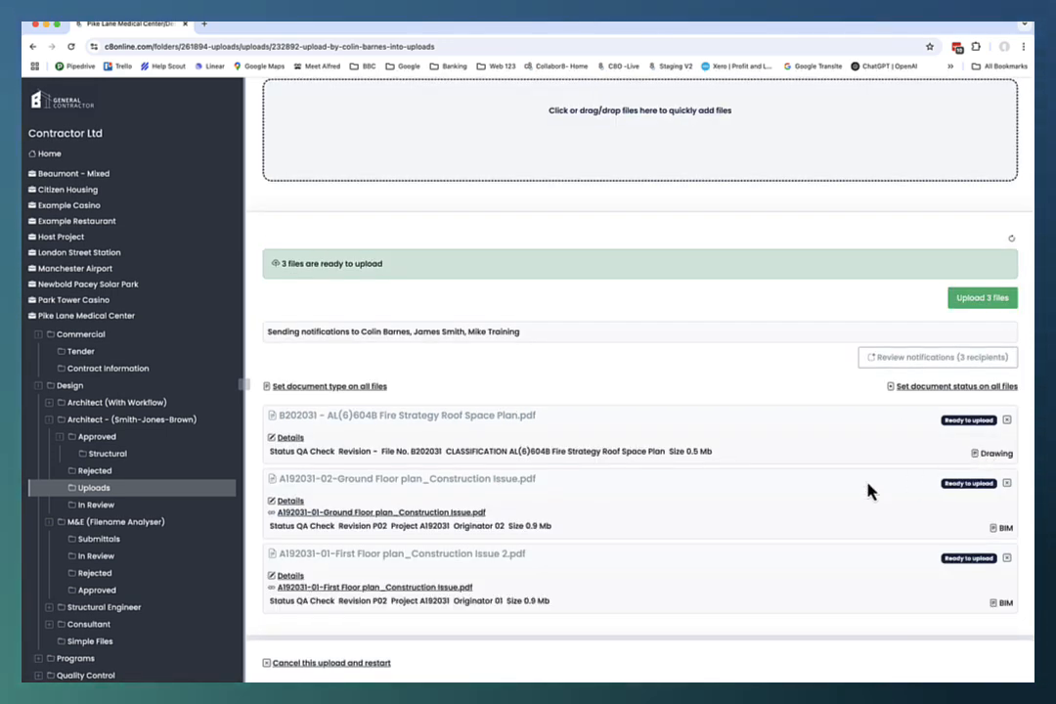
left_click(983, 302)
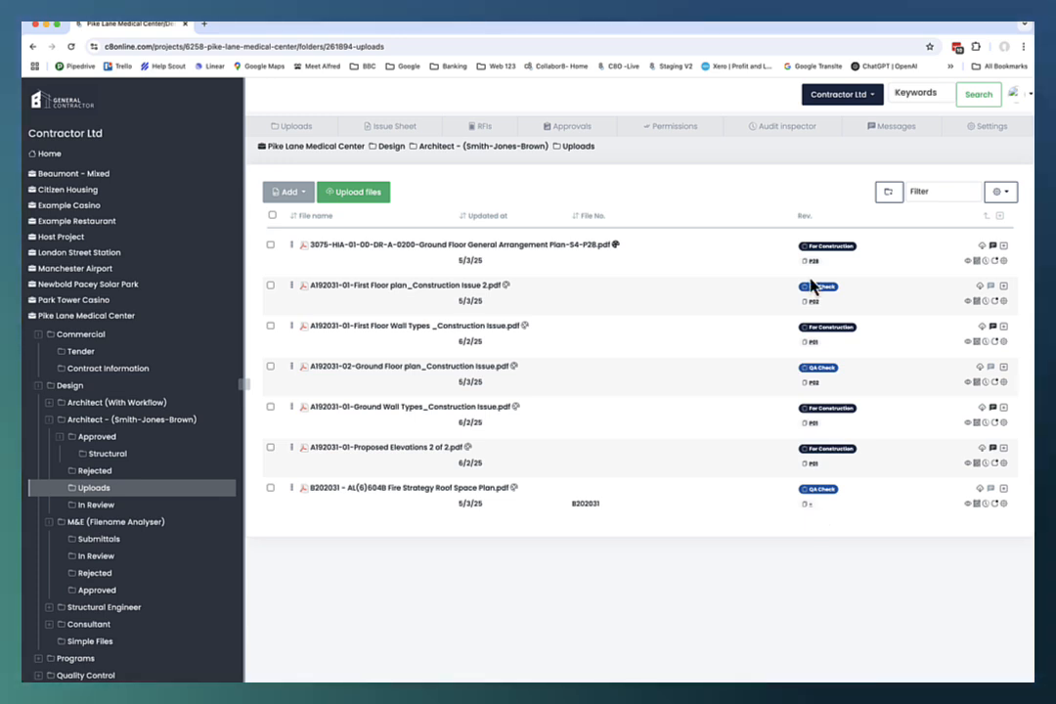
- Switch to the received document notification email, move its window fully into view and read the message and lists of uploaded documents
key("ctrl+Up")
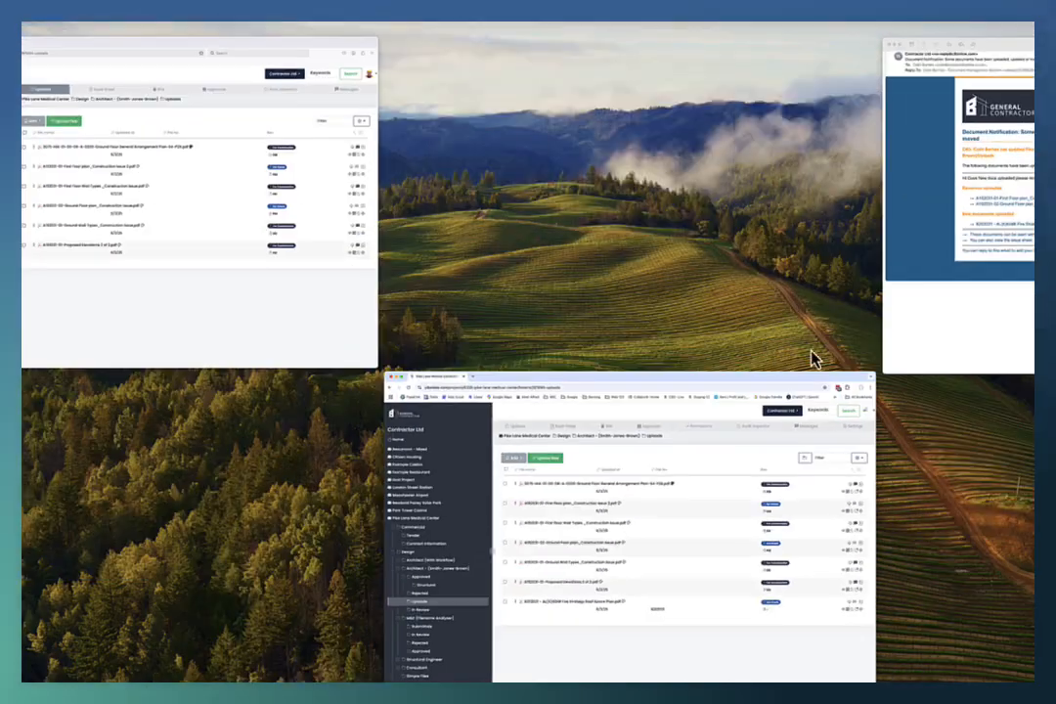
left_click(1021, 323)
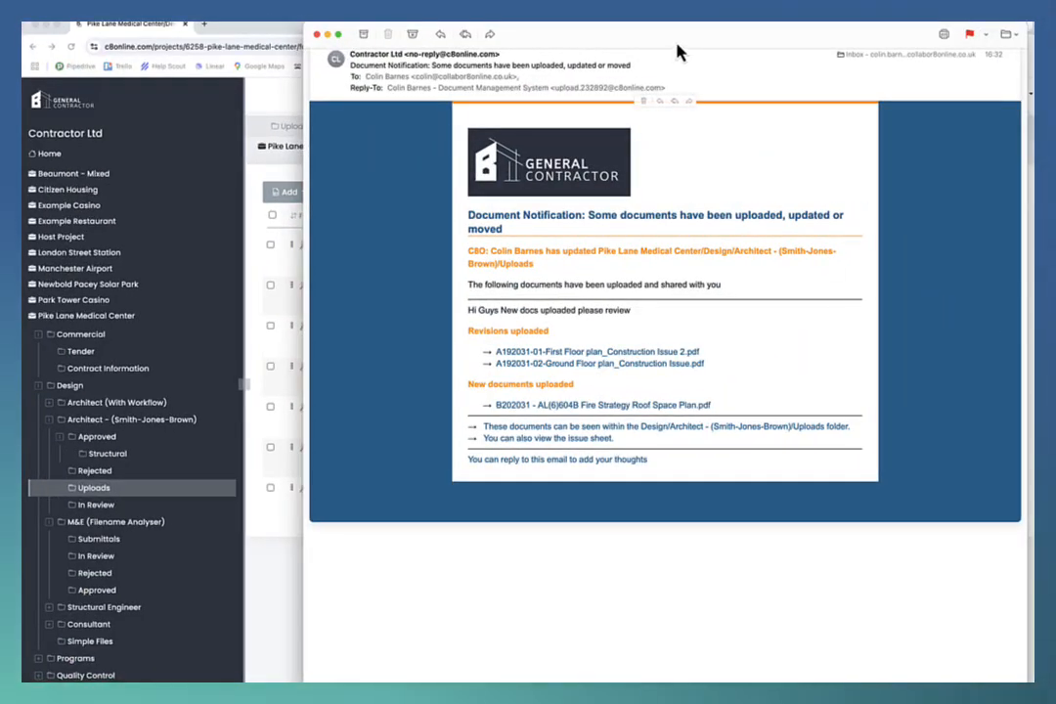
left_click_drag(676, 51, 513, 72)
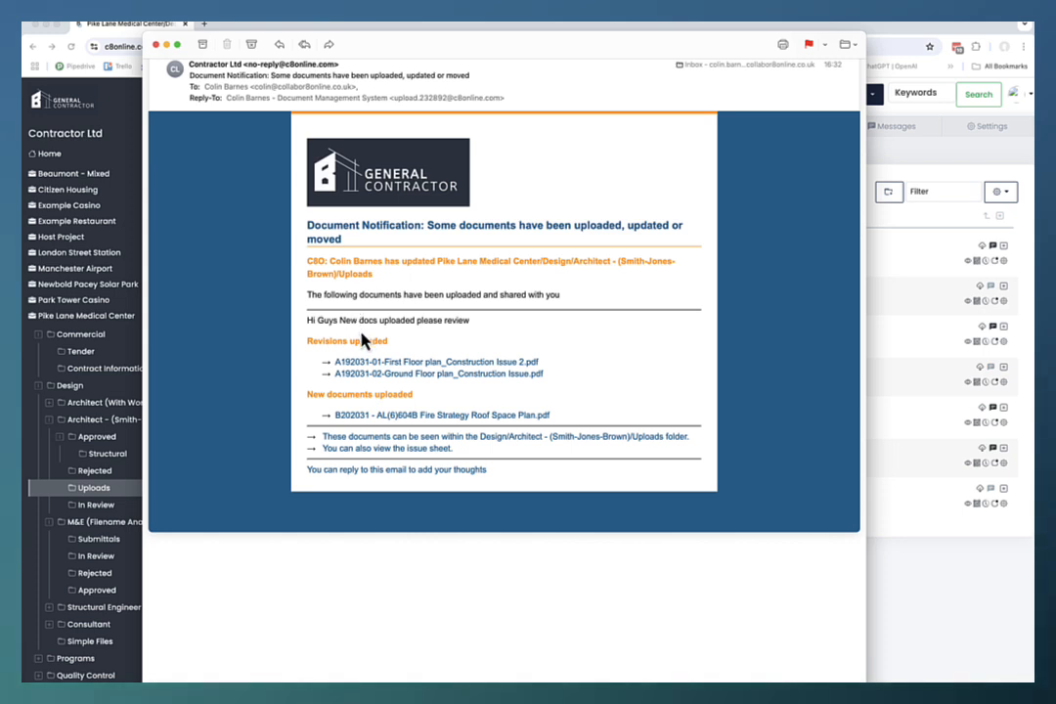
scroll(381, 378, "down", 1)
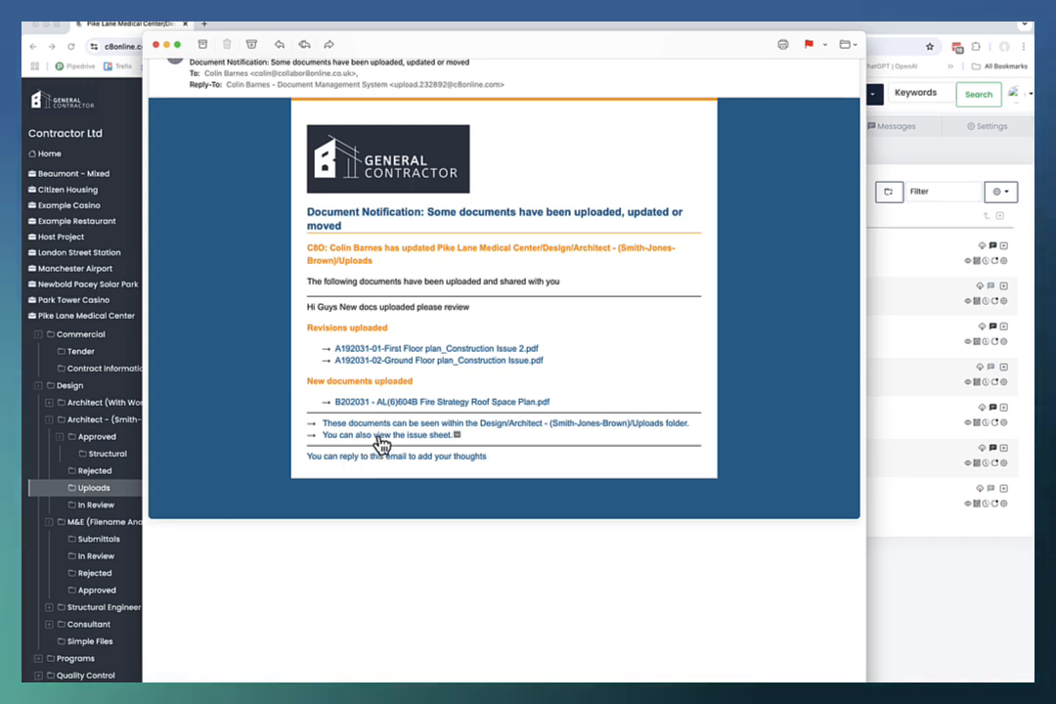
- Open the issue sheet from the notification email and examine the drawing revisions and recipients by issue date
left_click(379, 437)
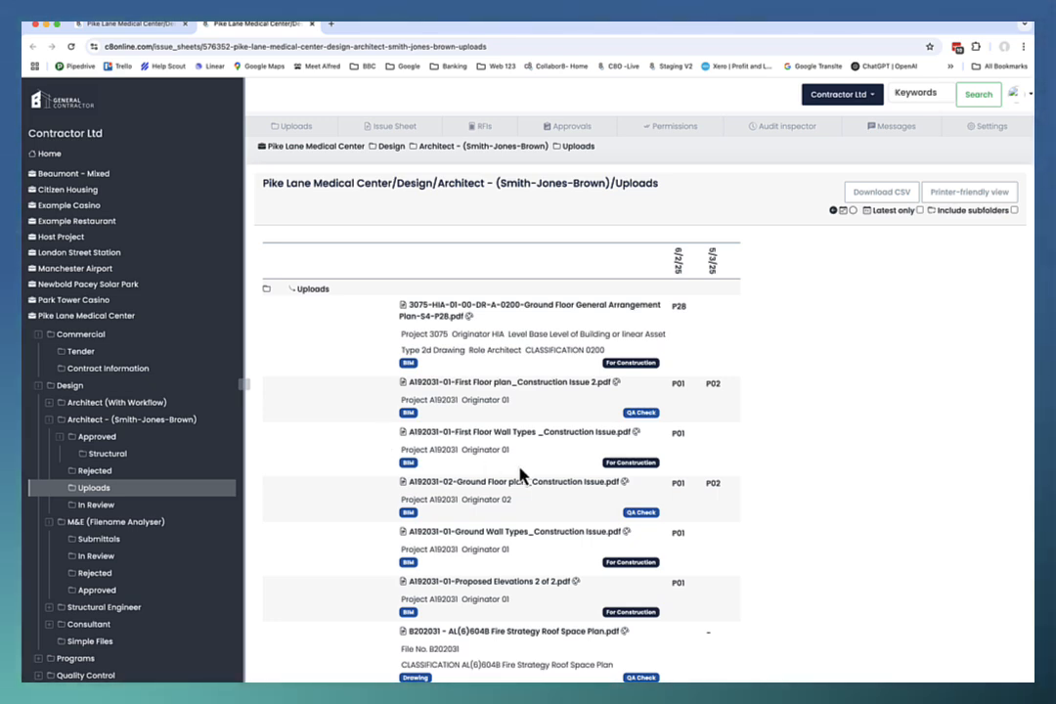
scroll(523, 474, "down", 3)
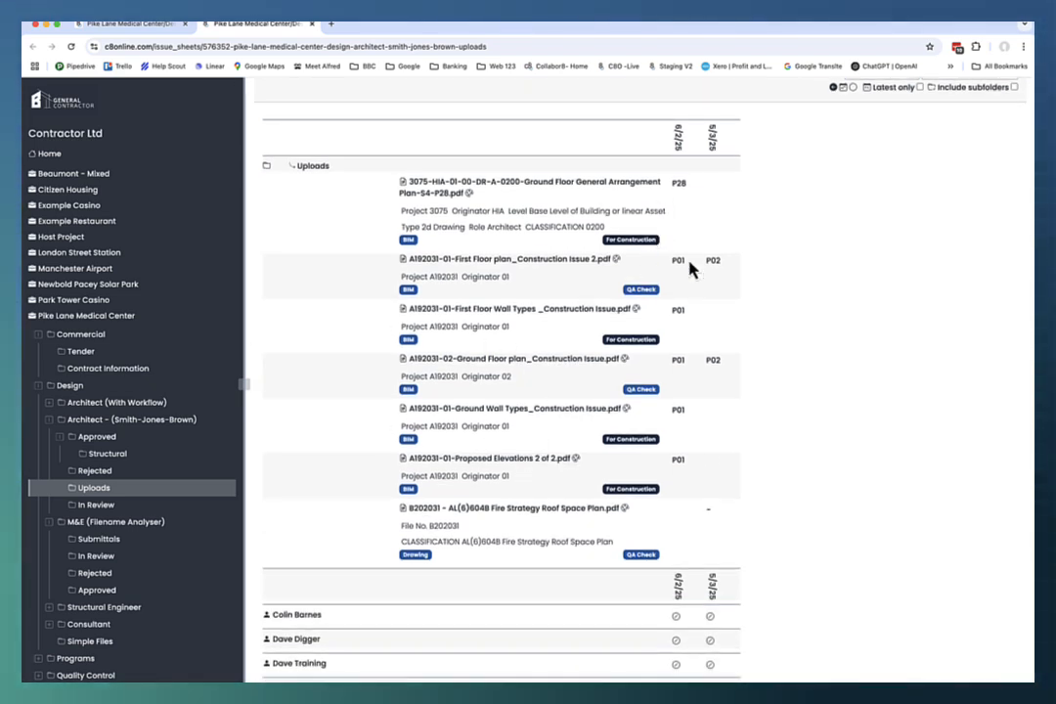
scroll(614, 412, "down", 1)
scroll(614, 413, "down", 1)
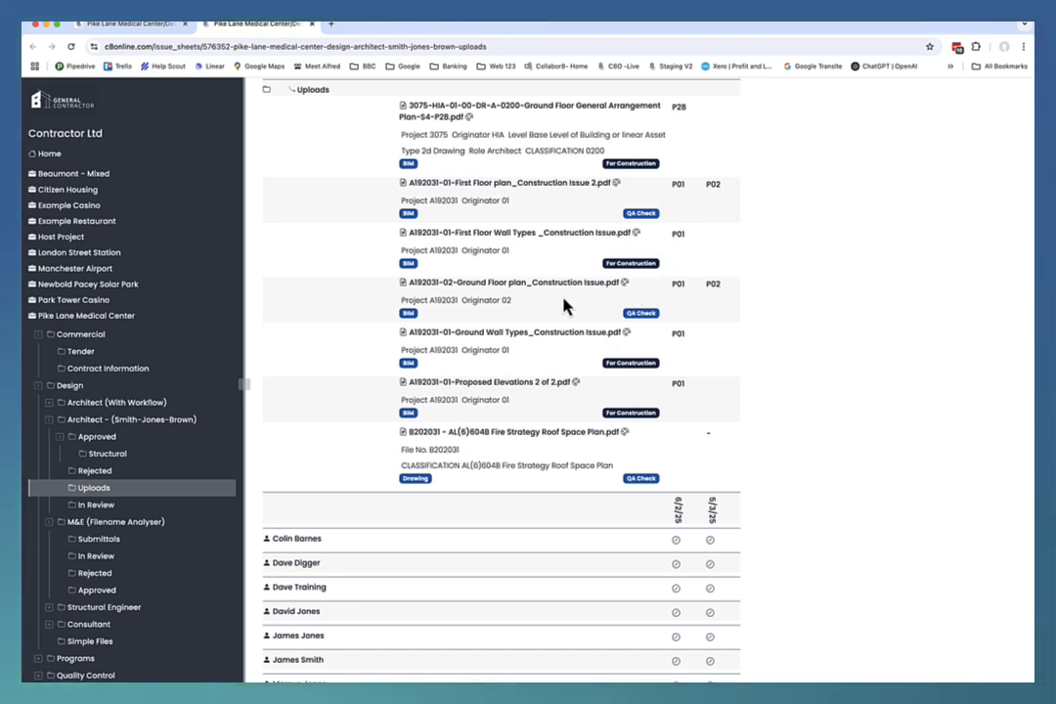
scroll(572, 306, "up", 4)
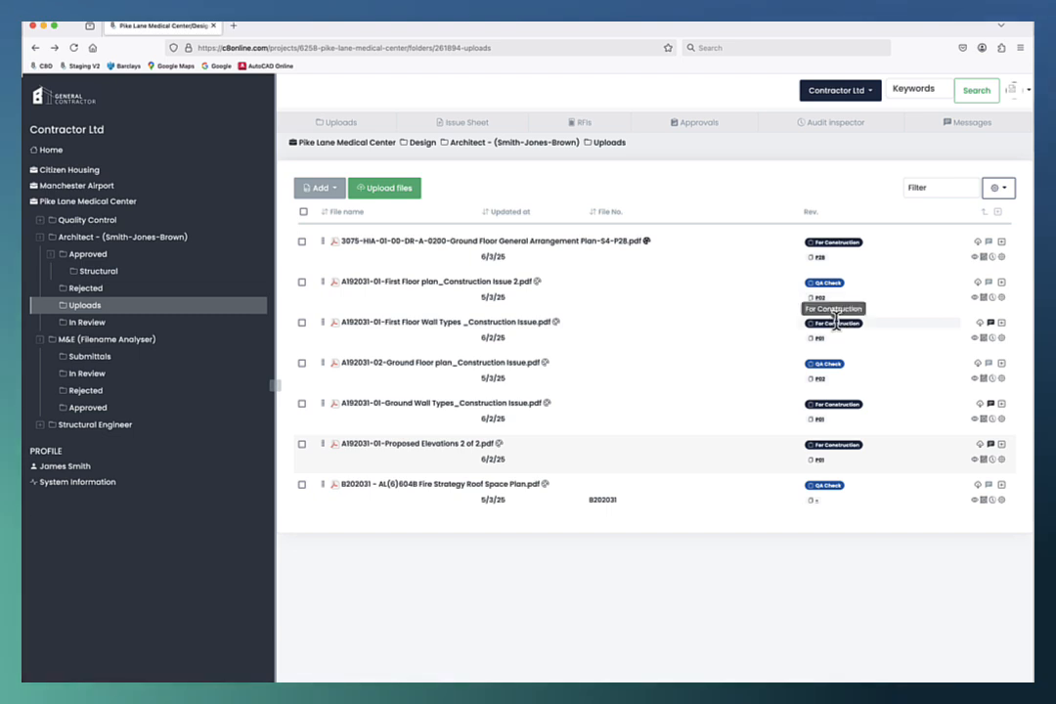
- In the subcontractor's browser, show the A192031-02 Ground Floor plan's revision history, and open the bulk actions with all files selected
left_click(822, 382)
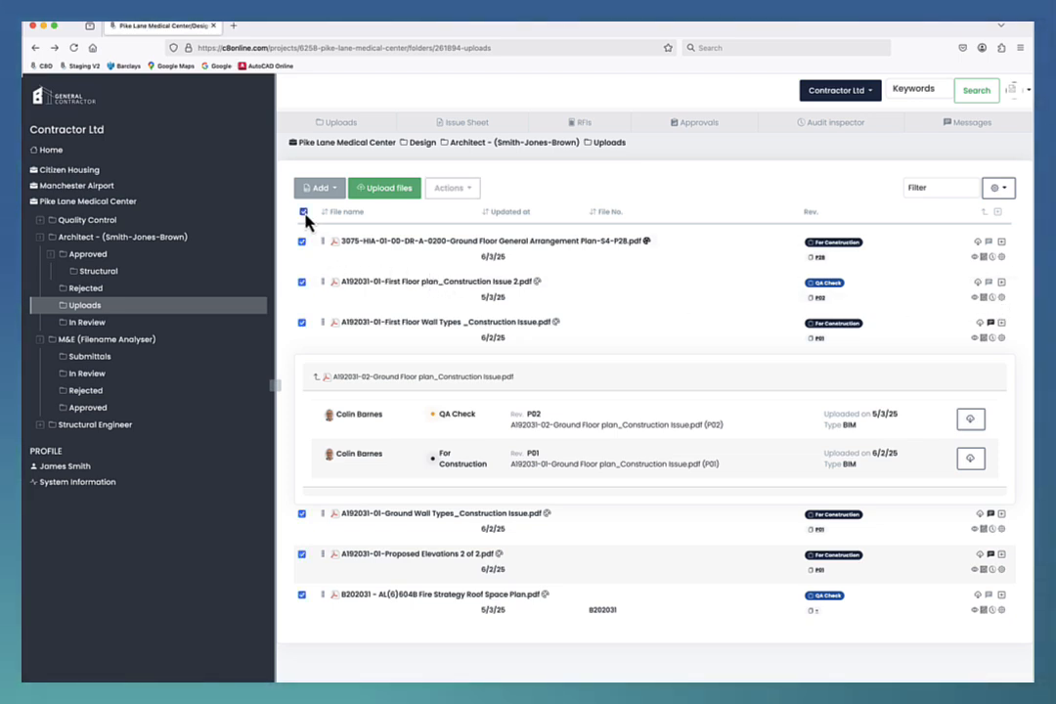
left_click(452, 195)
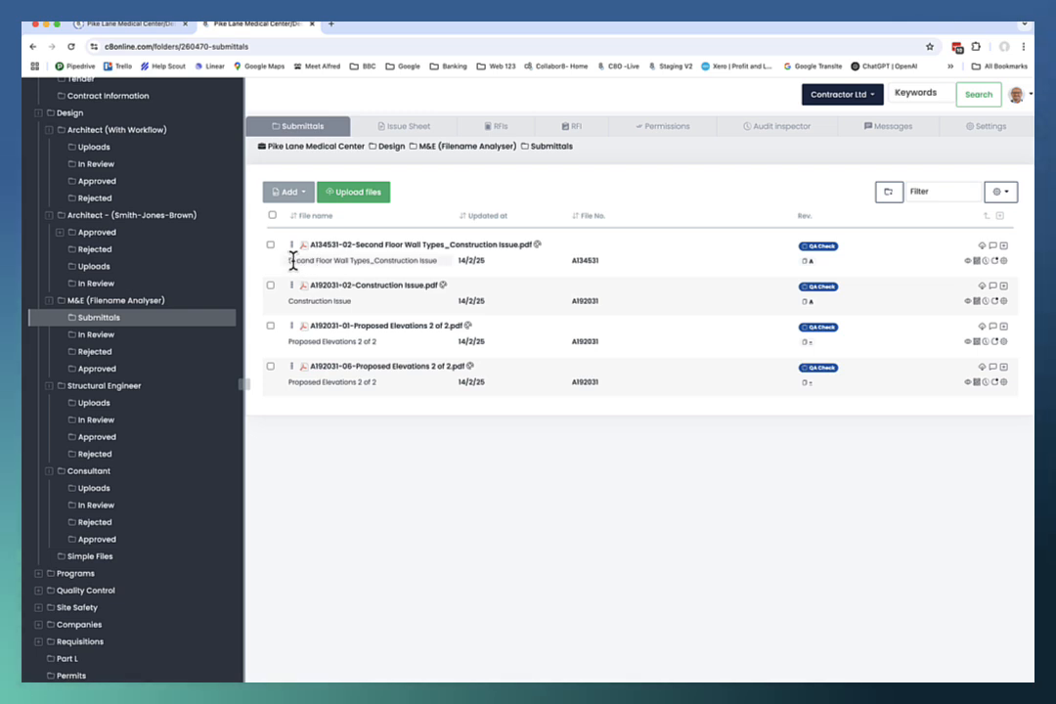
- Inspect the Second Floor Wall Types drawing's metadata in M&E Submittals, and open the QA Check on the 1237 WO-301 drawing in Architect (With Workflow) Uploads
left_click_drag(290, 262, 582, 261)
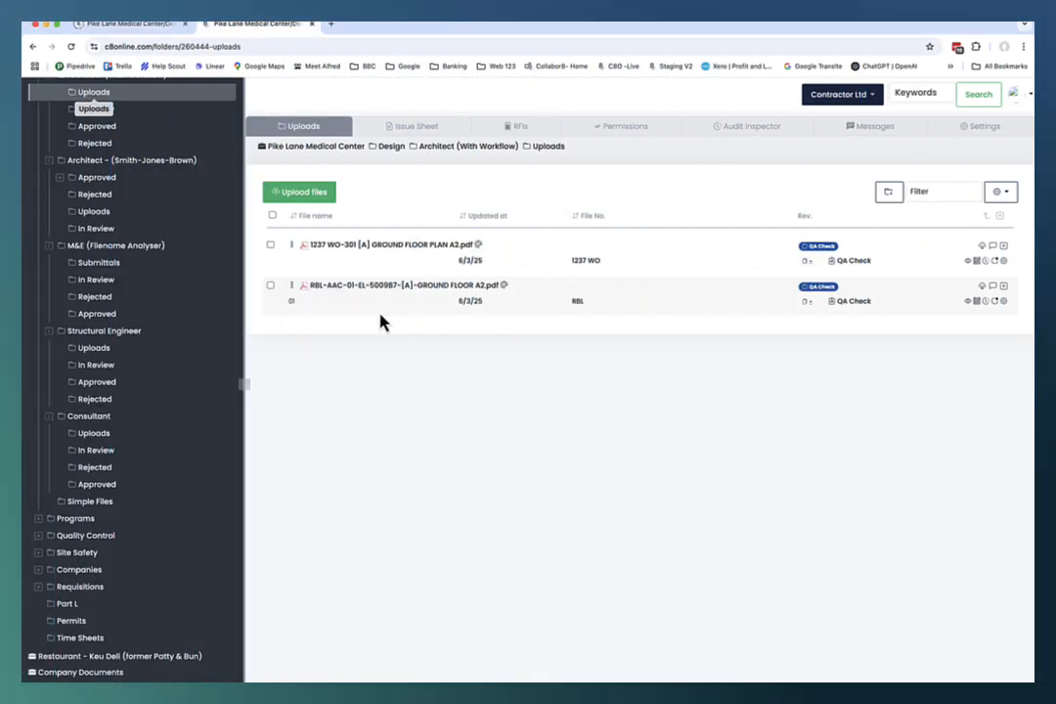
left_click(867, 265)
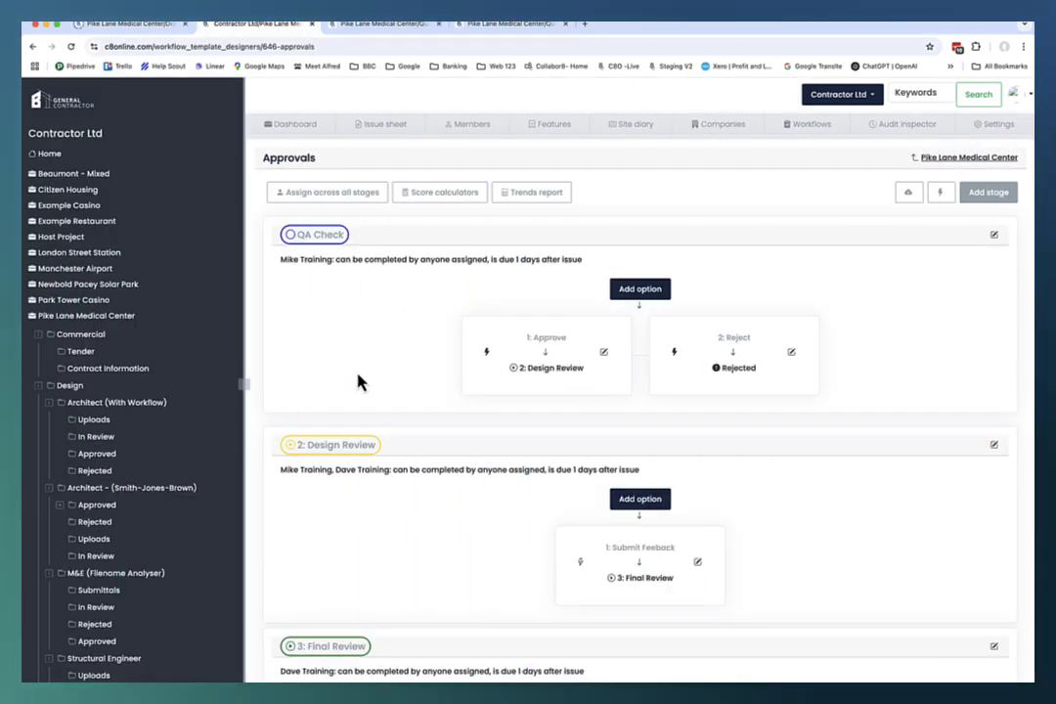
- Examine the Approvals workflow design, covering the QA Check, Design Review and Final Review stages with their assignees and options
scroll(357, 381, "down", 2)
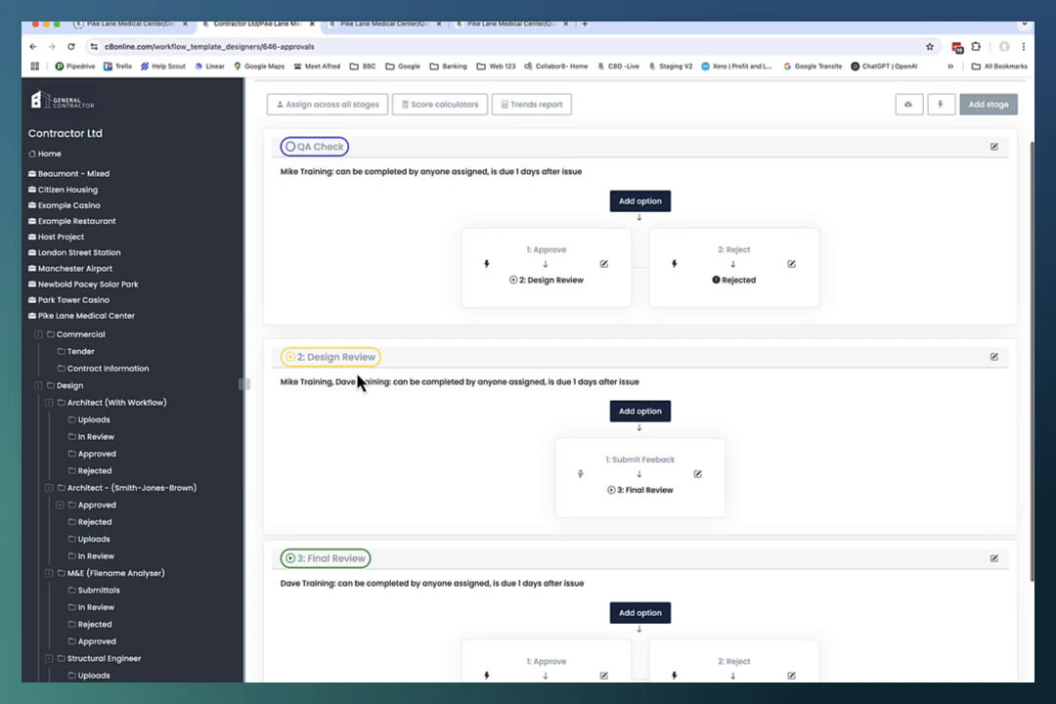
scroll(358, 382, "down", 1)
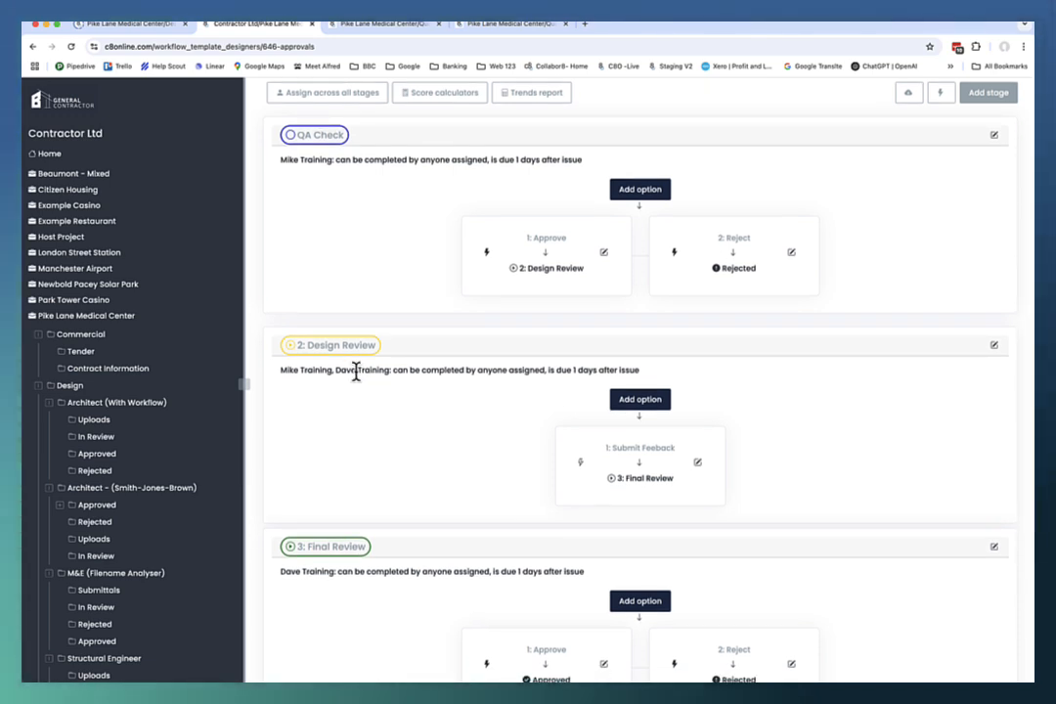
scroll(358, 381, "up", 1)
scroll(358, 381, "down", 1)
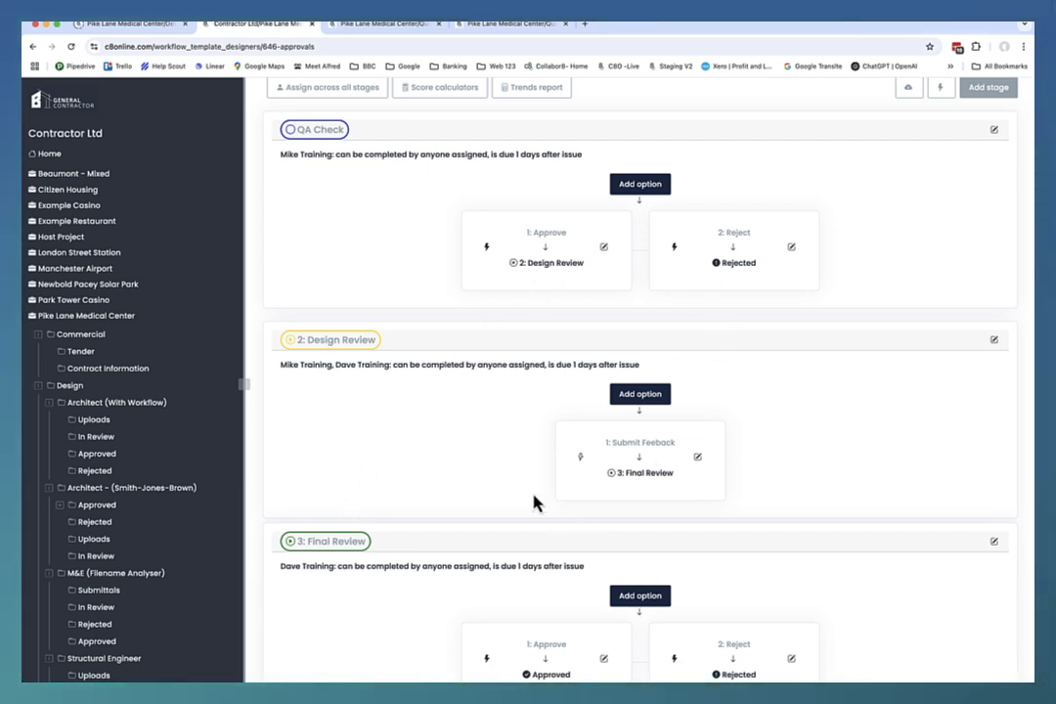
scroll(519, 498, "down", 2)
scroll(506, 497, "up", 1)
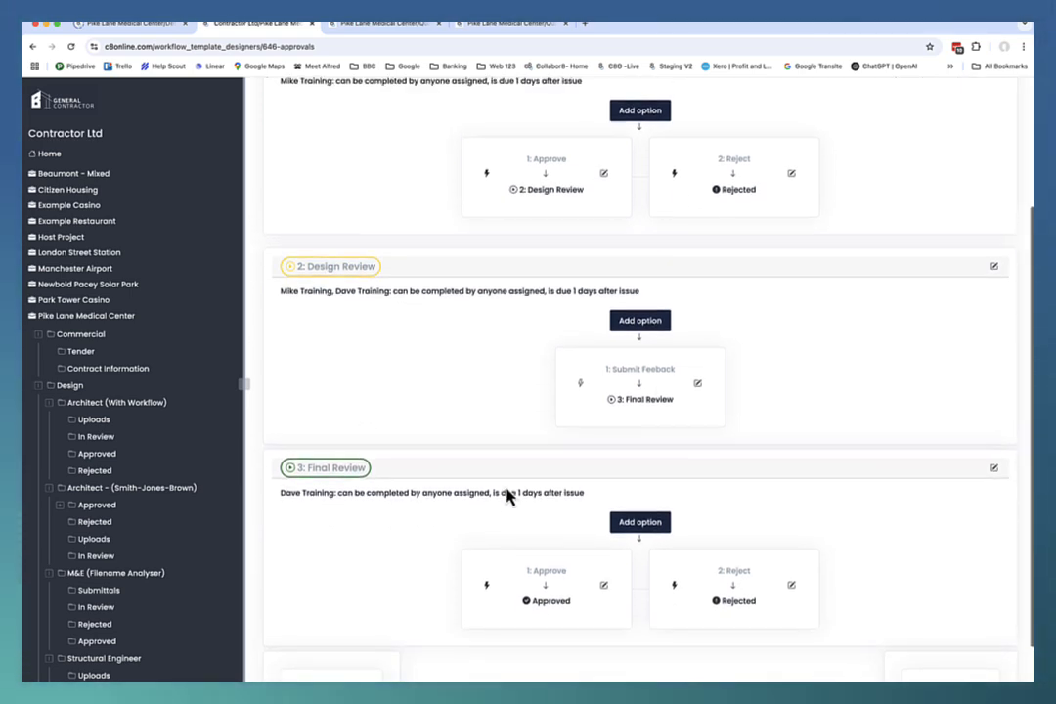
scroll(507, 496, "up", 4)
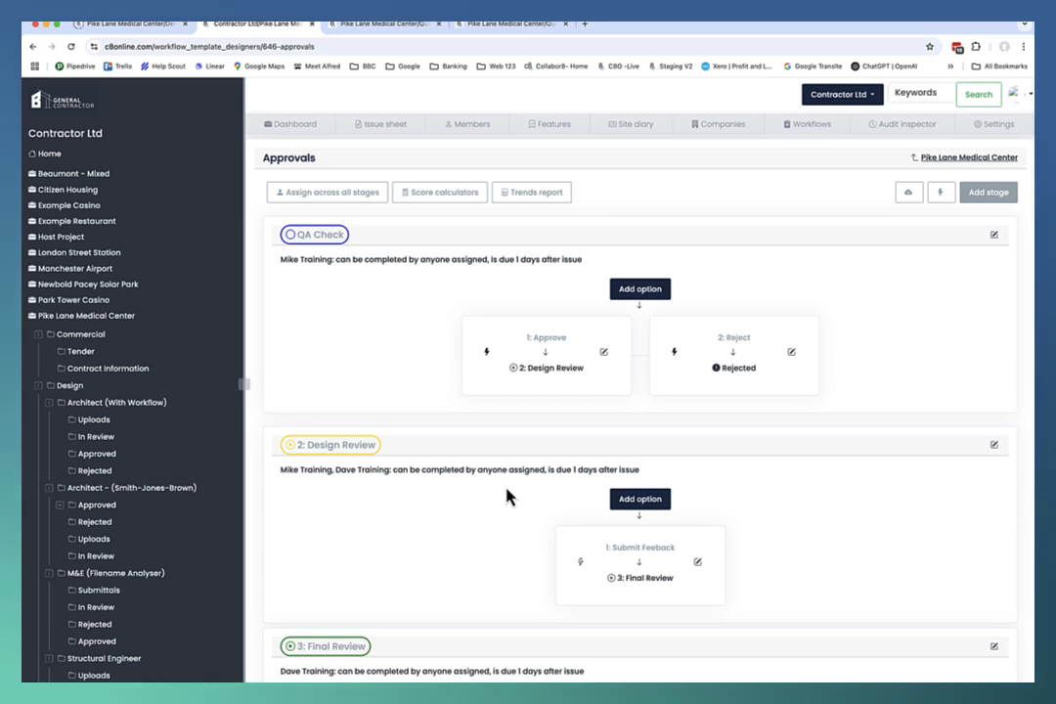
- Go back to the Pike Lane Medical Center workflows and browse the list from Ad-hoc tasks through to the Quality Assurance checklists
left_click(942, 160)
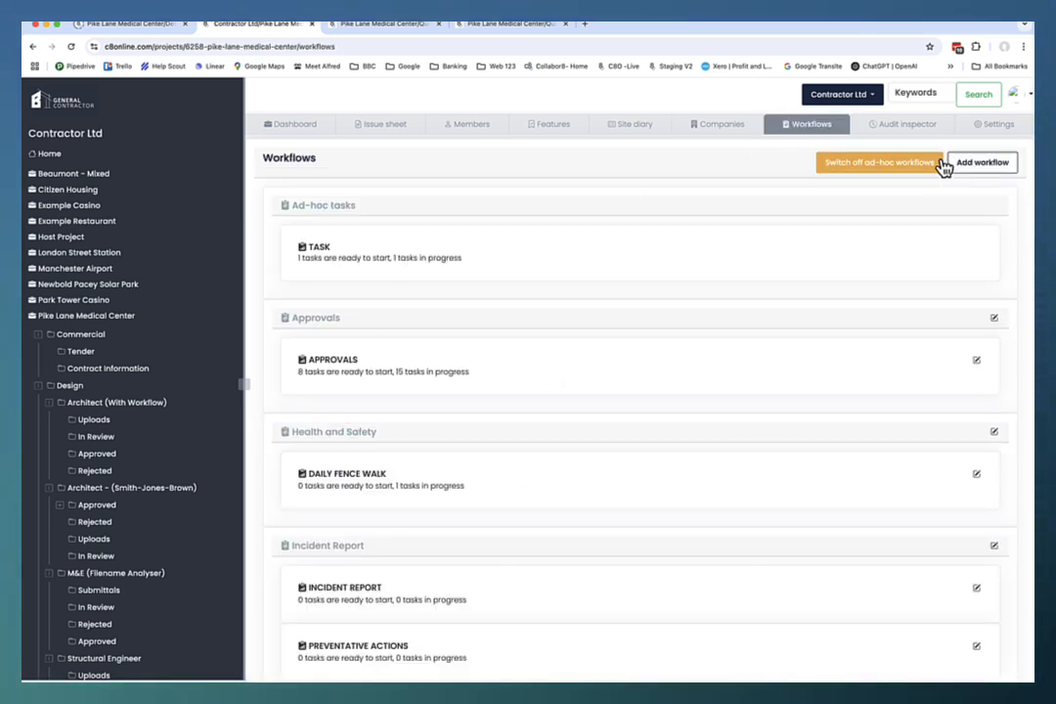
scroll(416, 340, "down", 3)
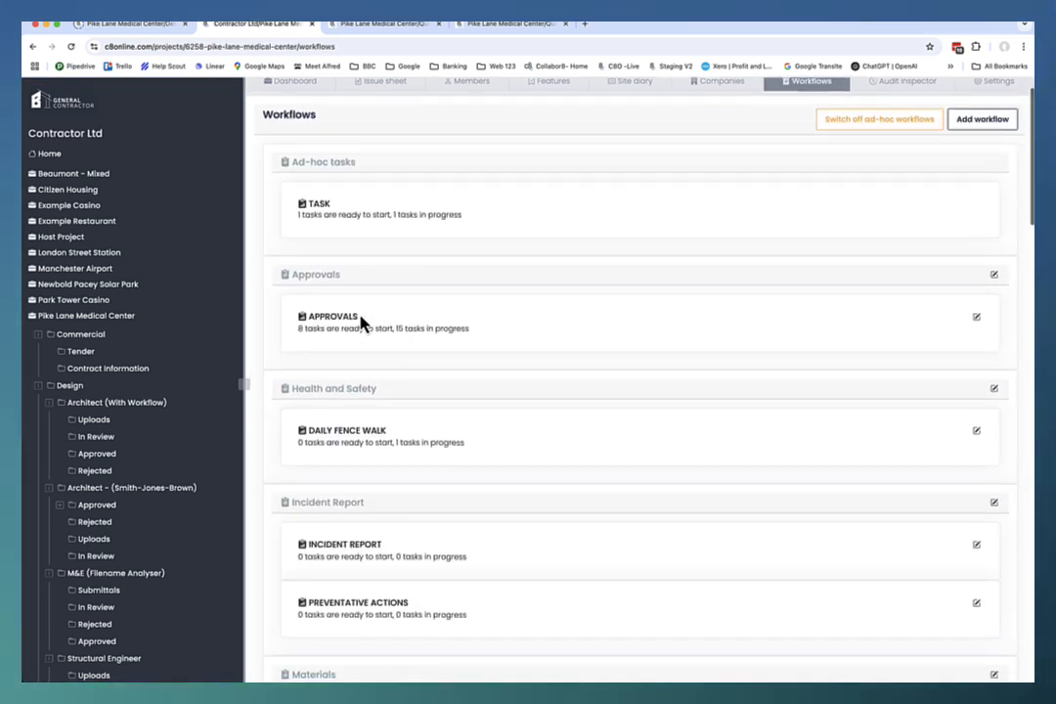
scroll(454, 345, "down", 3)
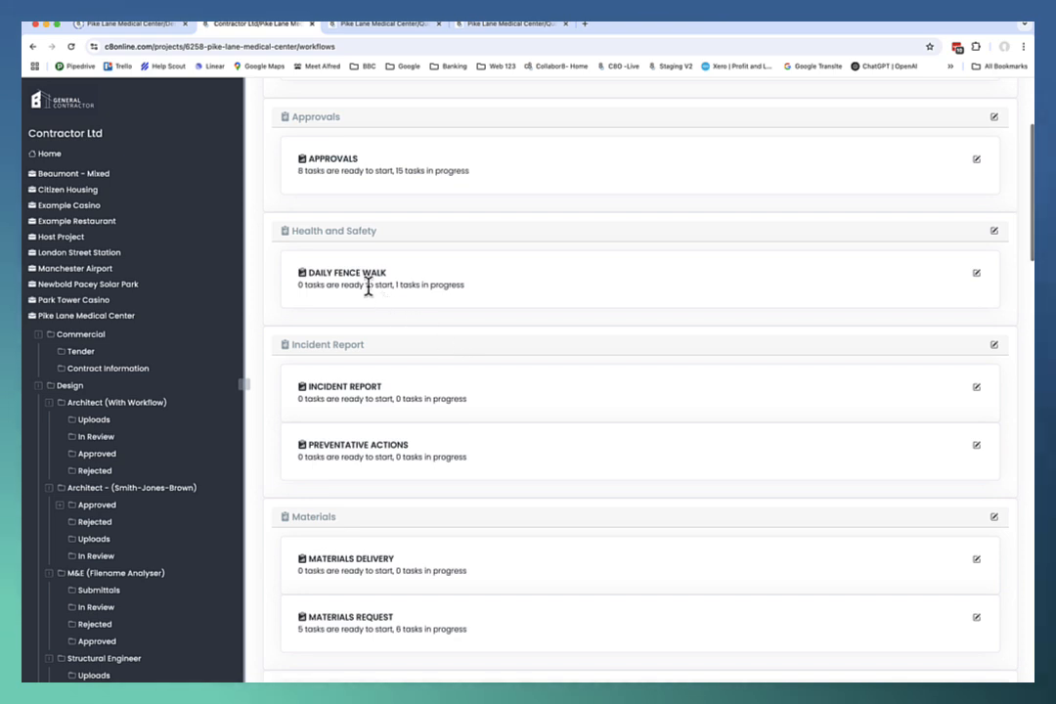
scroll(410, 293, "down", 3)
scroll(409, 313, "down", 5)
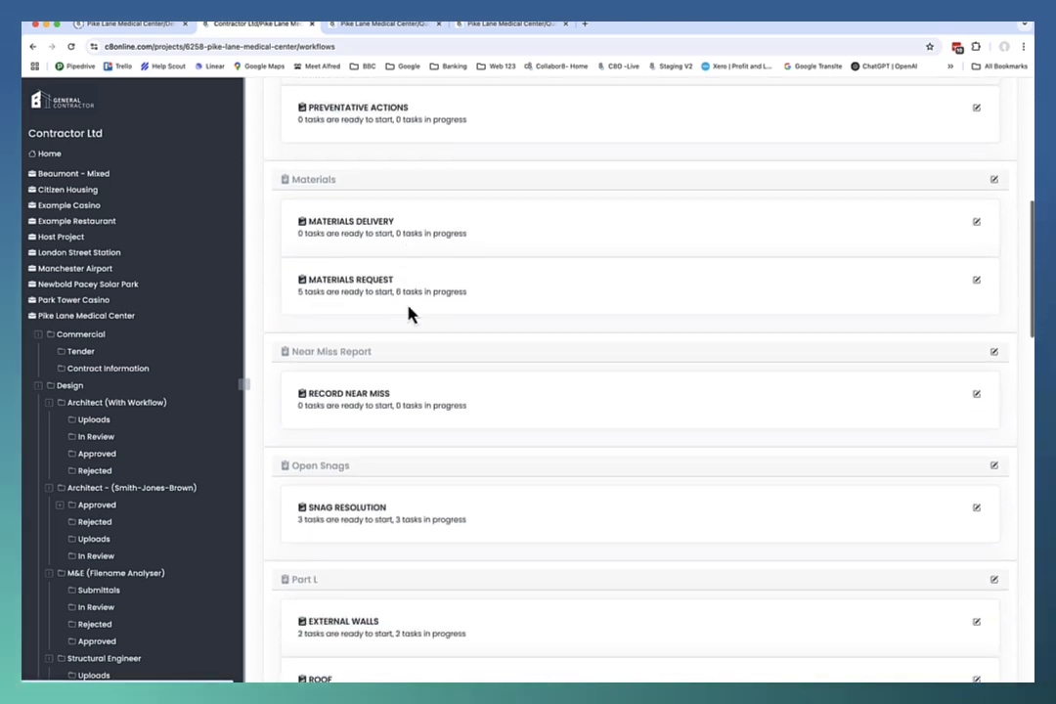
scroll(415, 315, "down", 3)
scroll(436, 461, "down", 4)
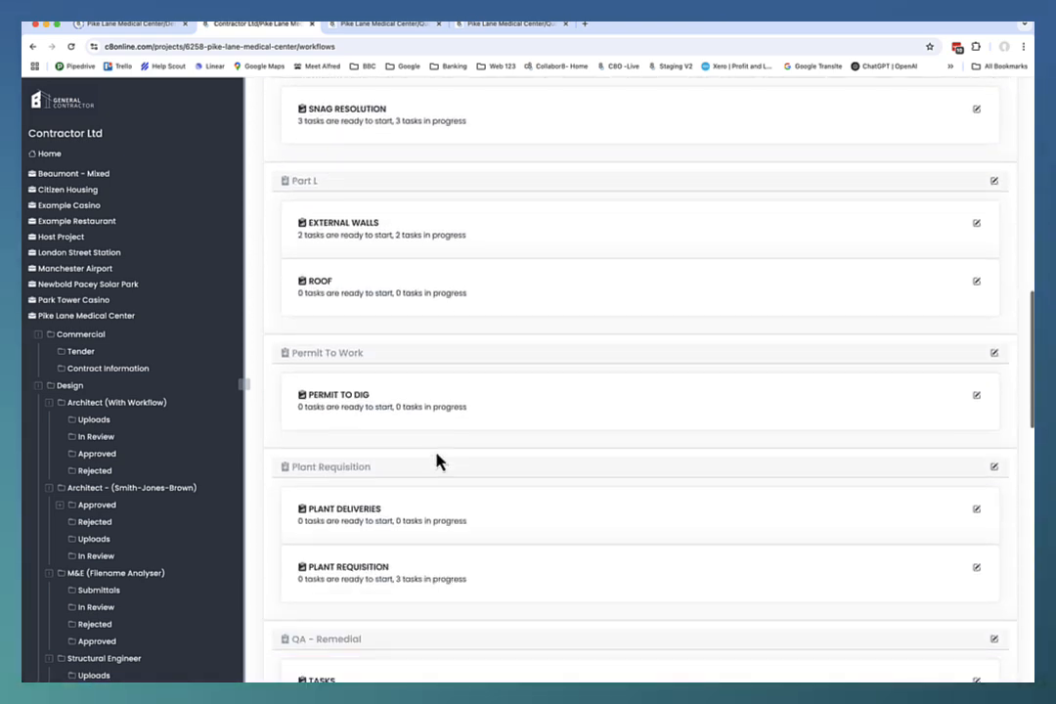
scroll(460, 396, "down", 3)
scroll(443, 377, "down", 7)
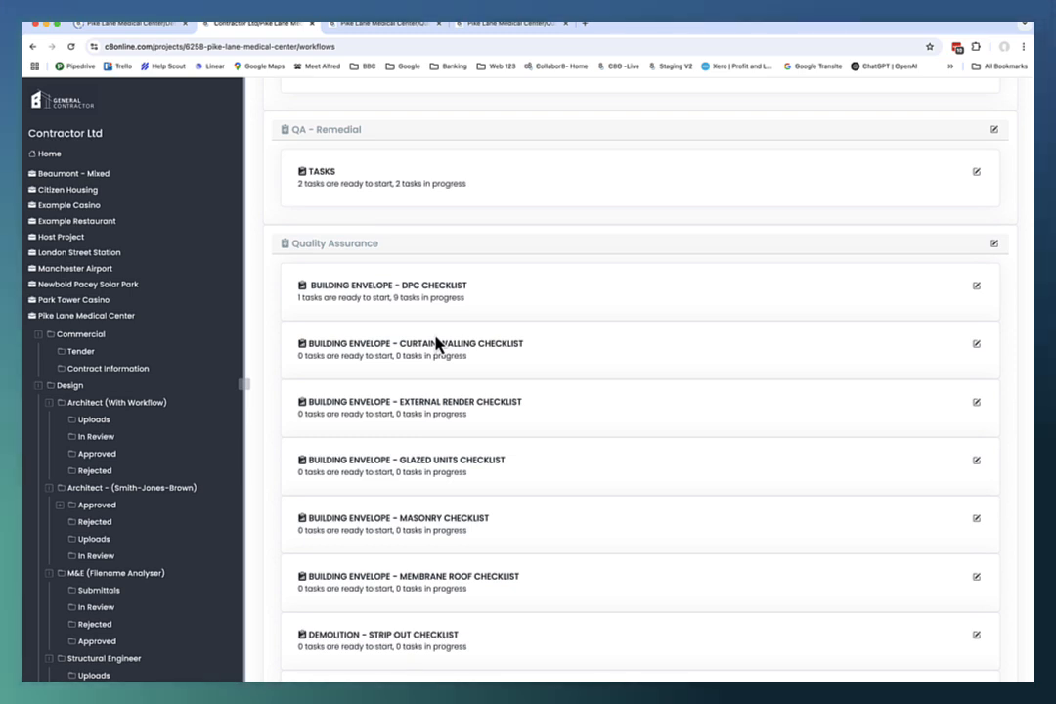
- Open the Quality Assurance Building Envelope QA Check report and examine its checklist answers, photo evidence, remedial tasks and signoffs
left_click(386, 29)
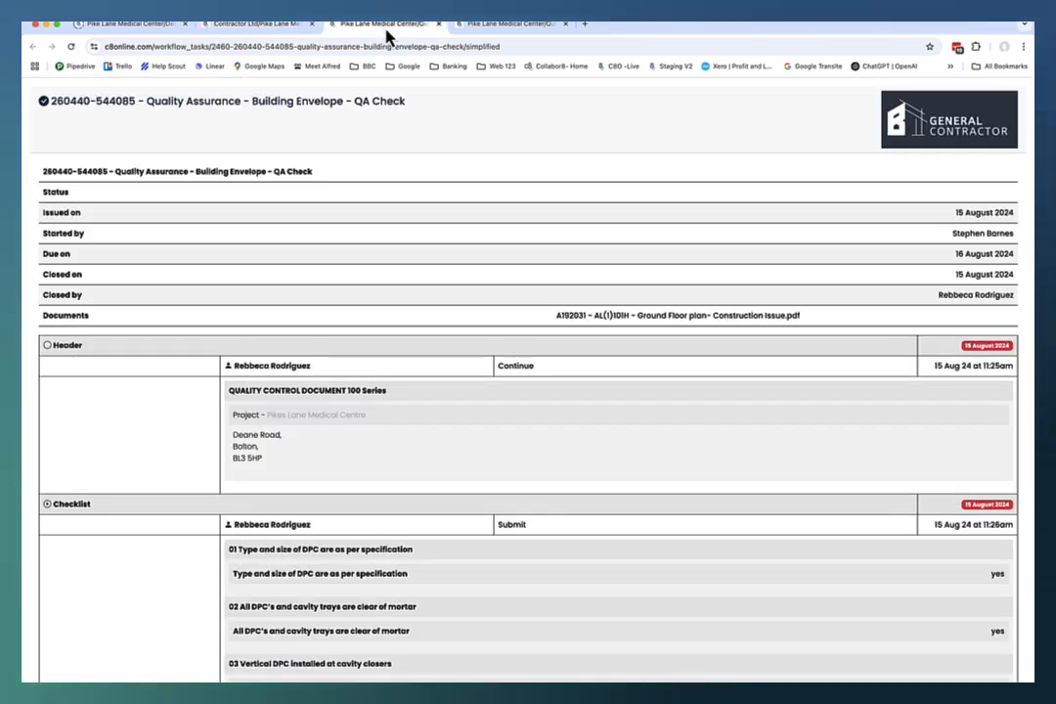
scroll(488, 385, "down", 2)
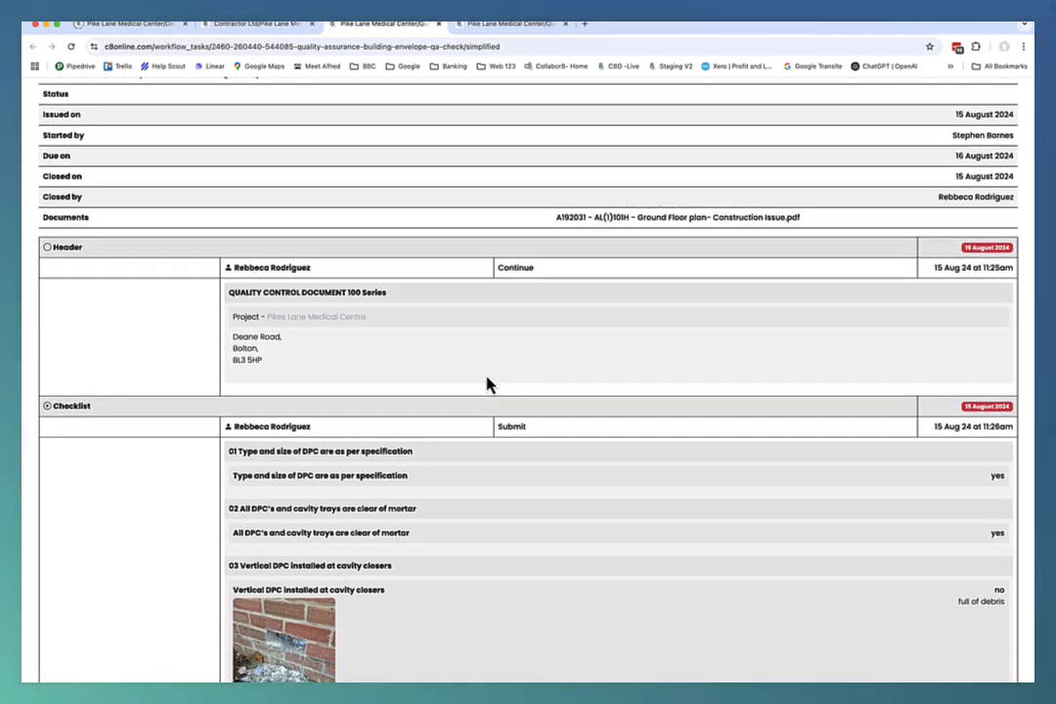
scroll(488, 385, "down", 6)
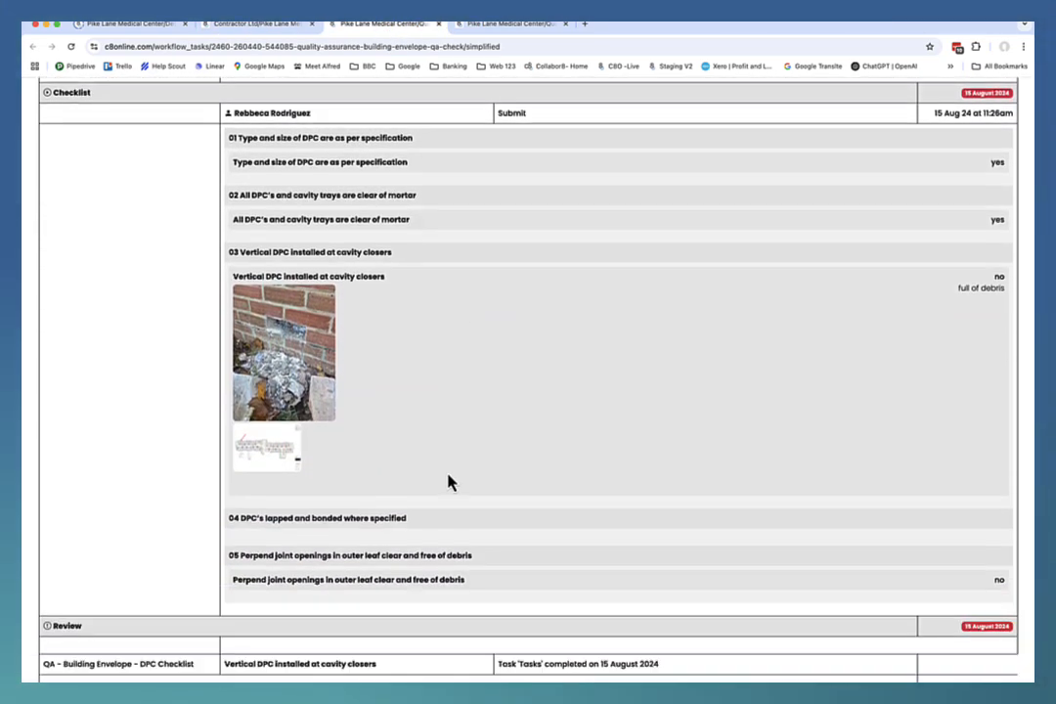
scroll(362, 479, "down", 7)
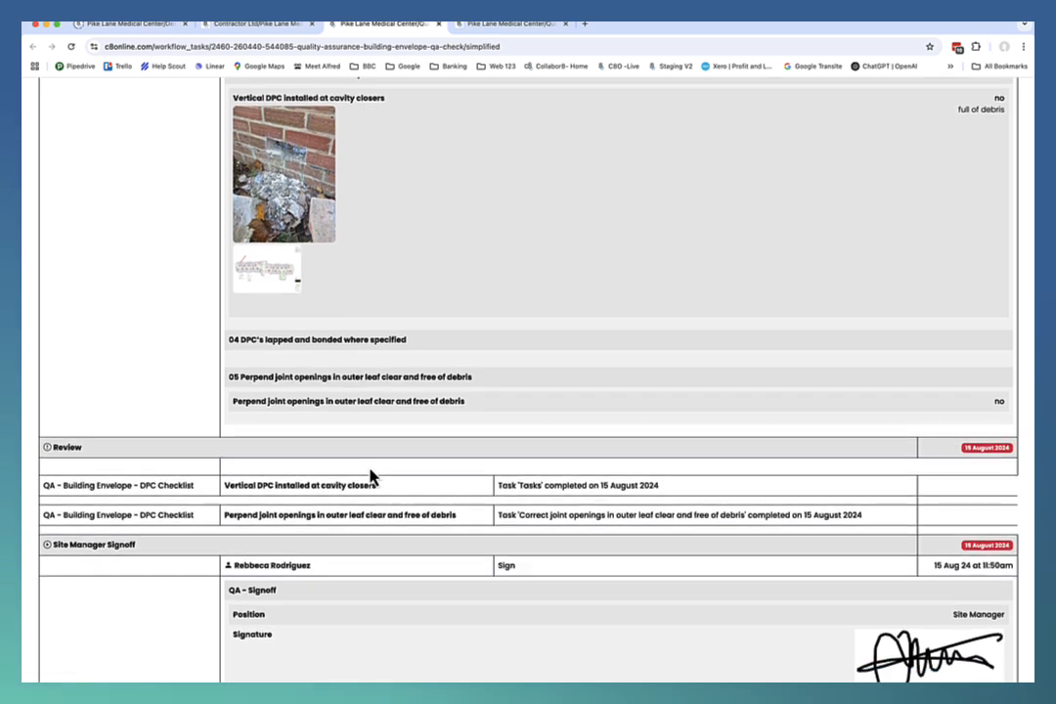
scroll(370, 476, "down", 2)
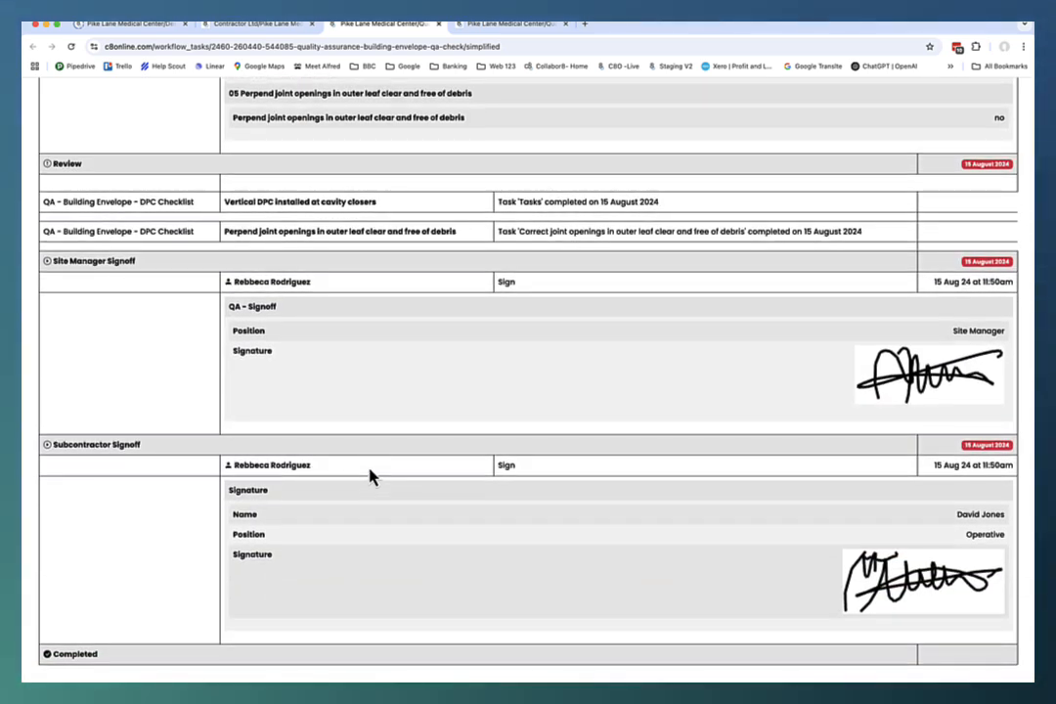